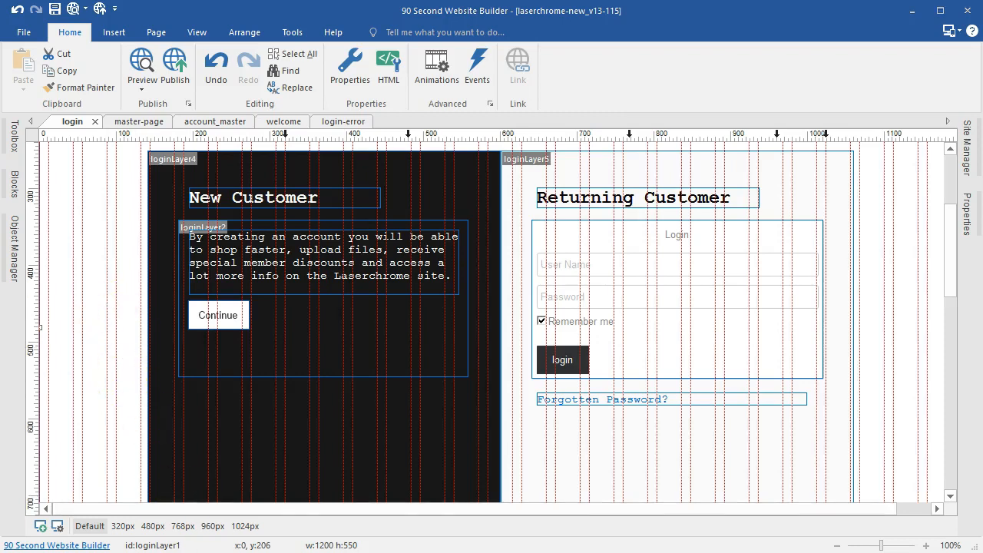
Step: Switch from the website builder to Firefox using the taskbar
{"action": "left_click", "coordinate": [146, 551]}
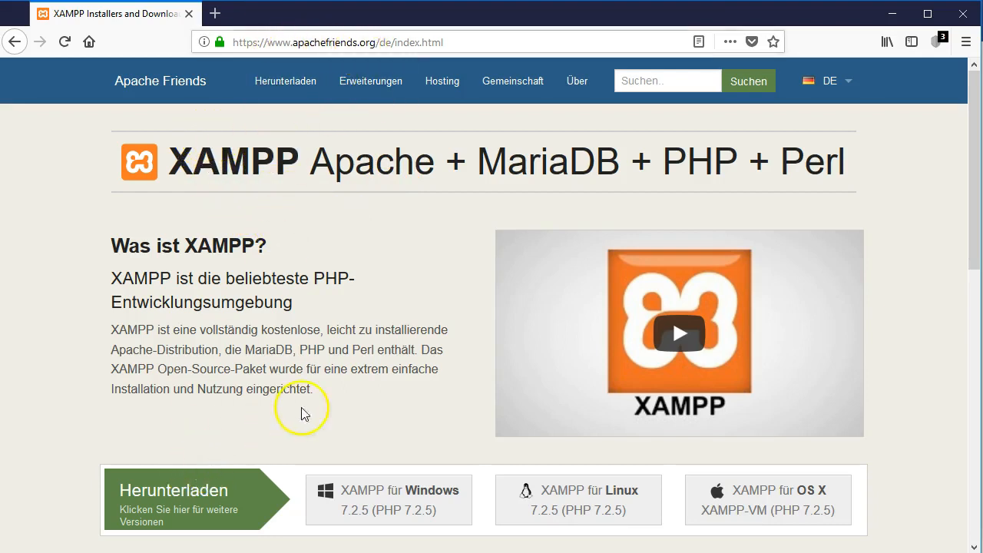
Step: Launch XAMPP Control Panel, confirm Apache (80/443) and MySQL (3306) are running, then minimize it
{"action": "scroll", "coordinate": [407, 302], "scroll_direction": "down", "scroll_amount": 1}
{"action": "scroll", "coordinate": [407, 302], "scroll_direction": "down", "scroll_amount": 2}
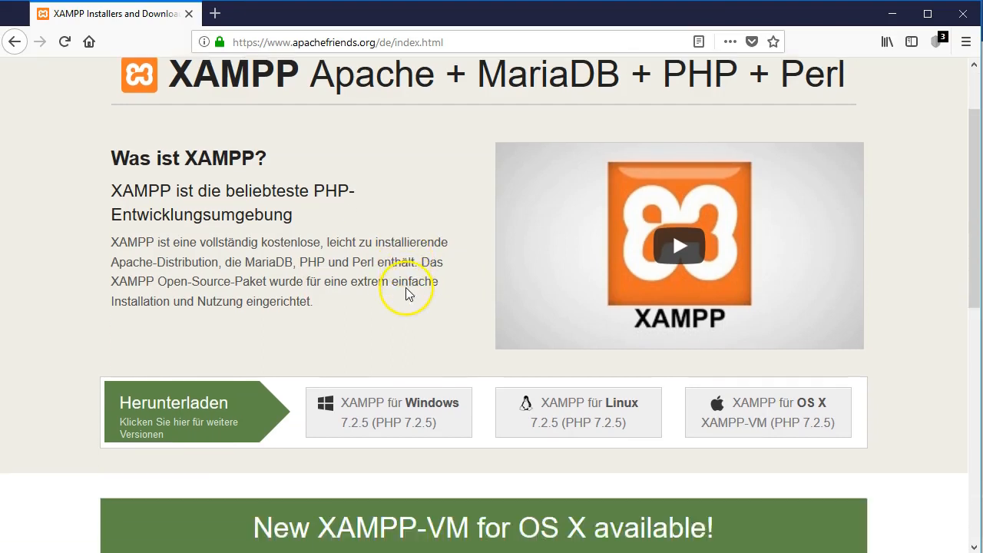
{"action": "key", "text": "super"}
{"action": "type", "text": "xam"}
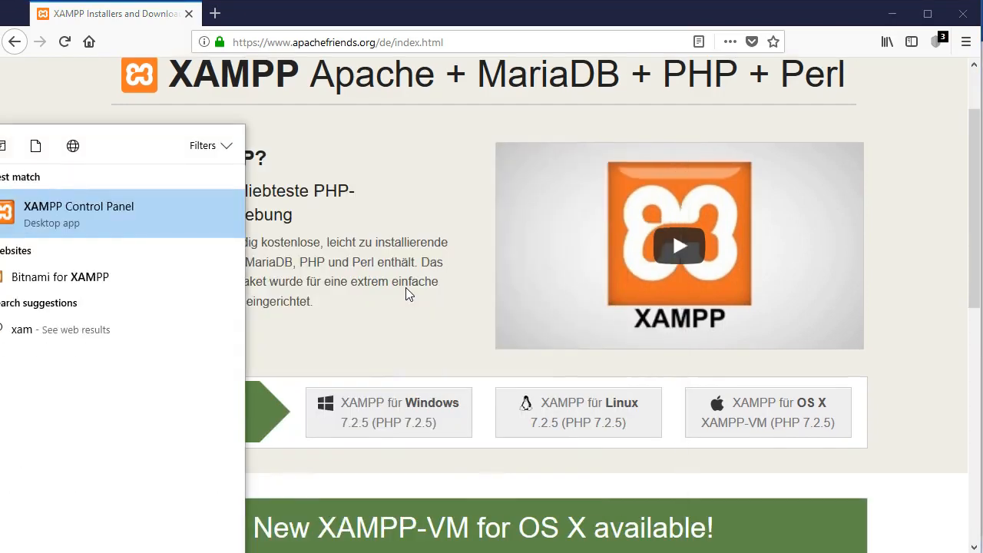
{"action": "left_click", "coordinate": [77, 213]}
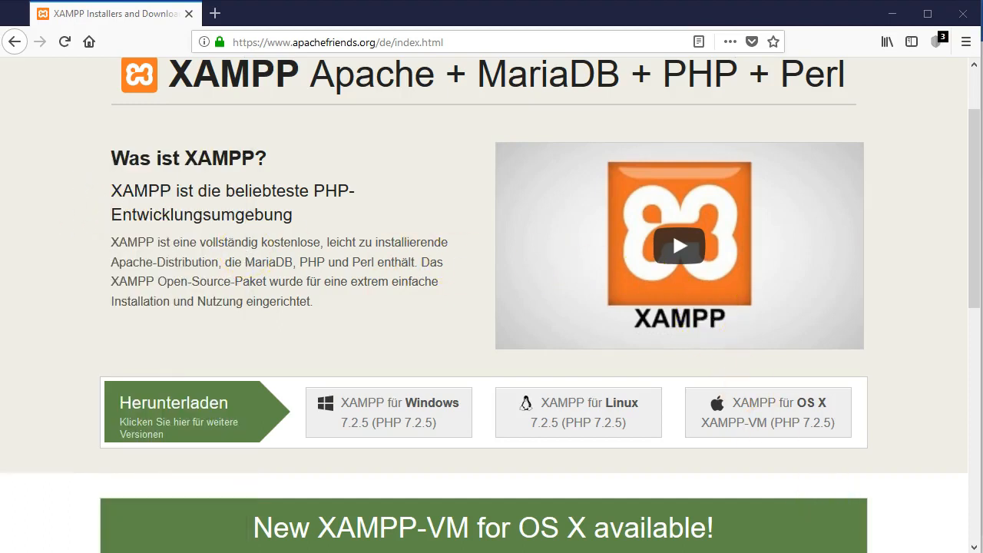
{"action": "left_click_drag", "start_coordinate": [480, 40], "coordinate": [452, 62]}
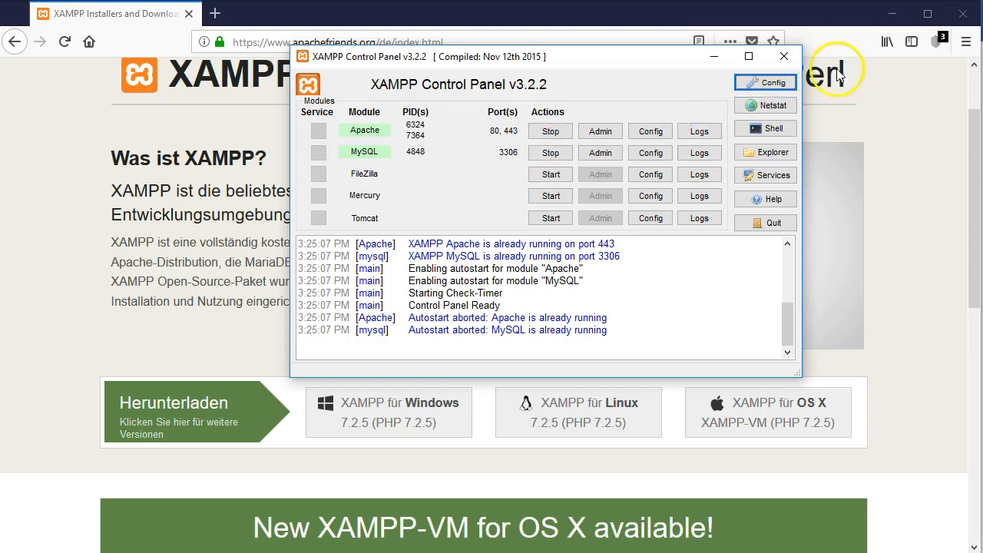
{"action": "left_click", "coordinate": [713, 57]}
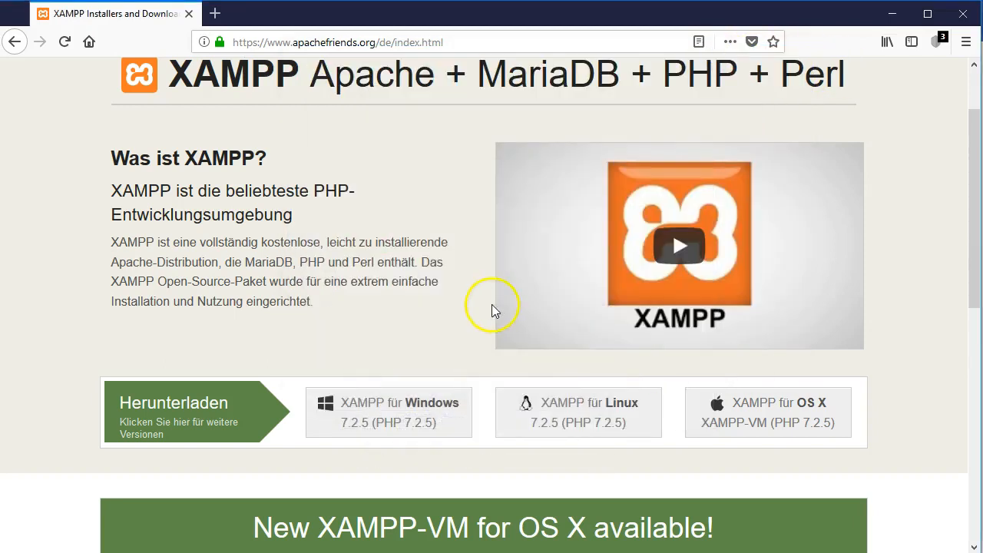
Step: Load localhost in a new tab and go to phpMyAdmin from the XAMPP dashboard
{"action": "left_click", "coordinate": [214, 15]}
{"action": "left_click", "coordinate": [261, 47]}
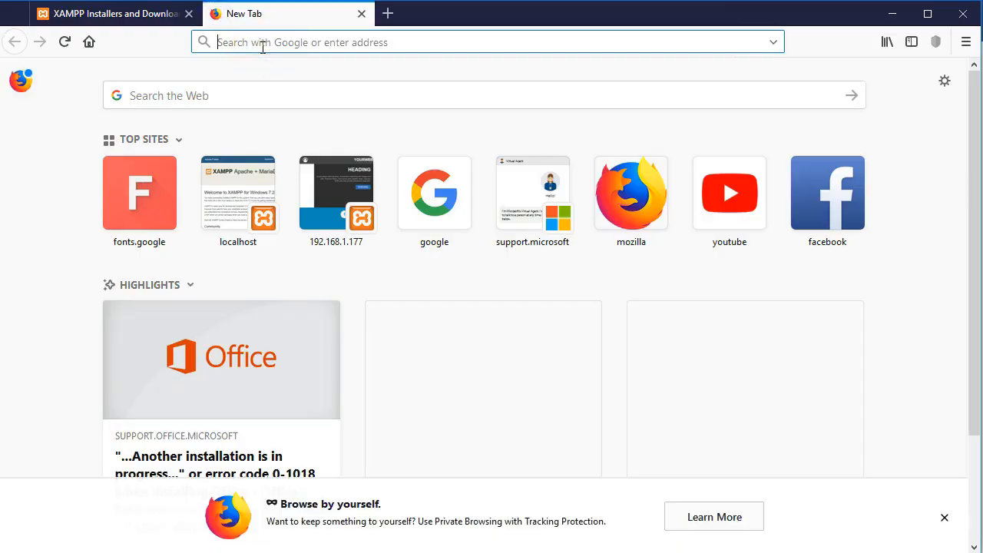
{"action": "type", "text": "localhost/"}
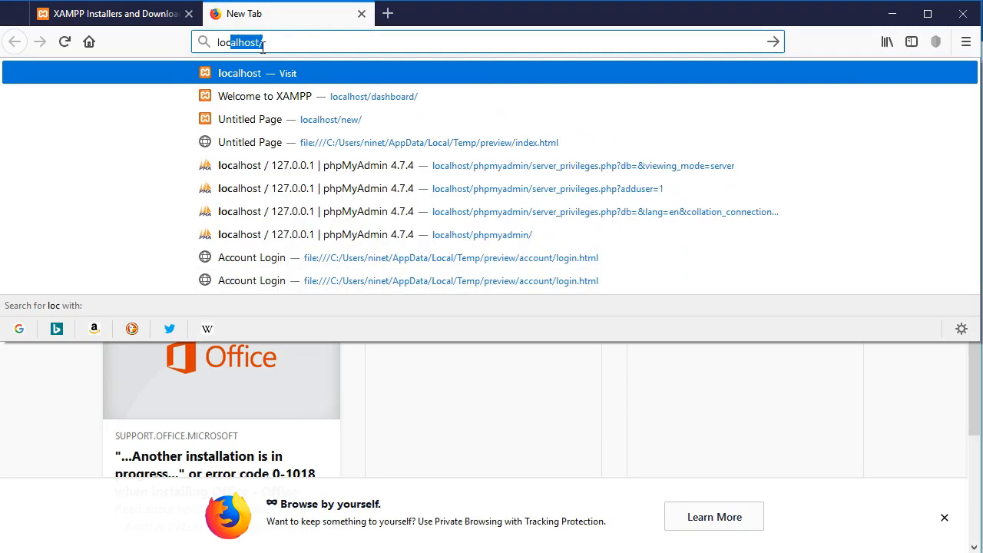
{"action": "key", "text": "Return"}
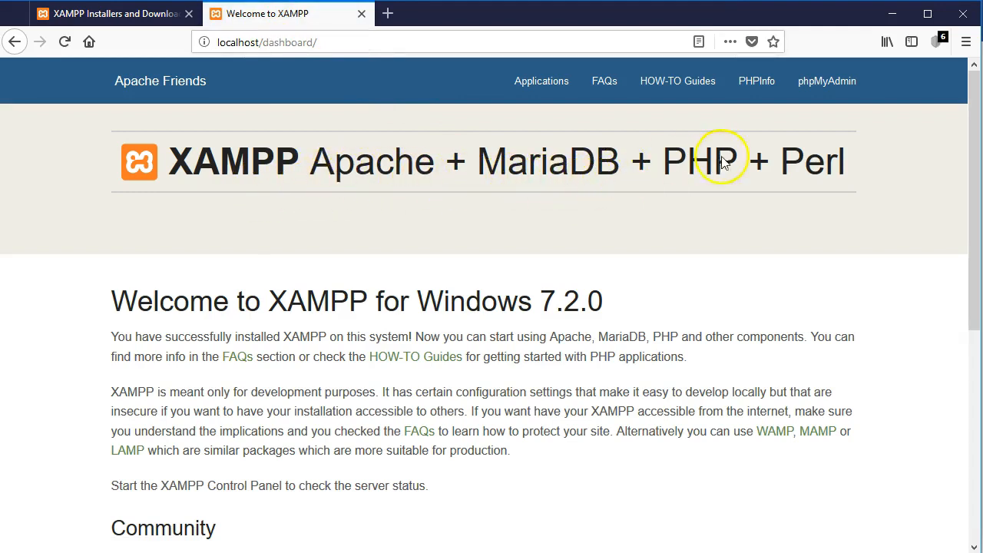
{"action": "left_click", "coordinate": [829, 92]}
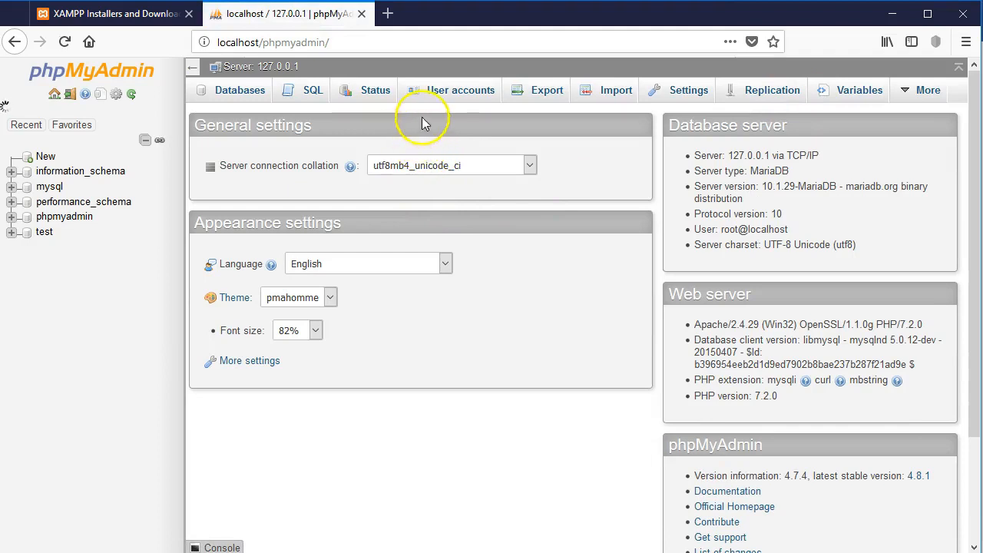
Step: Start a new user account named 'new' and enter its password twice
{"action": "left_click", "coordinate": [452, 93]}
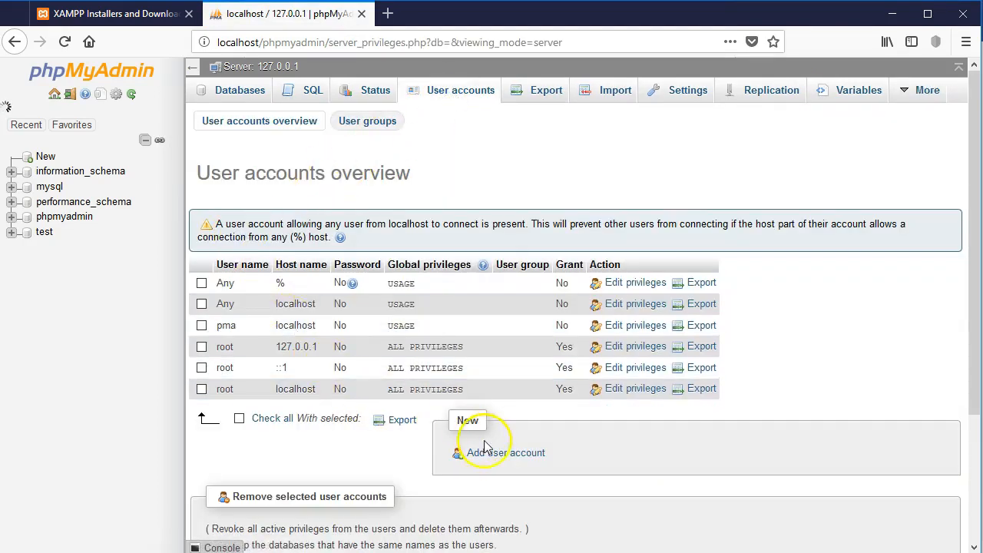
{"action": "left_click", "coordinate": [492, 455]}
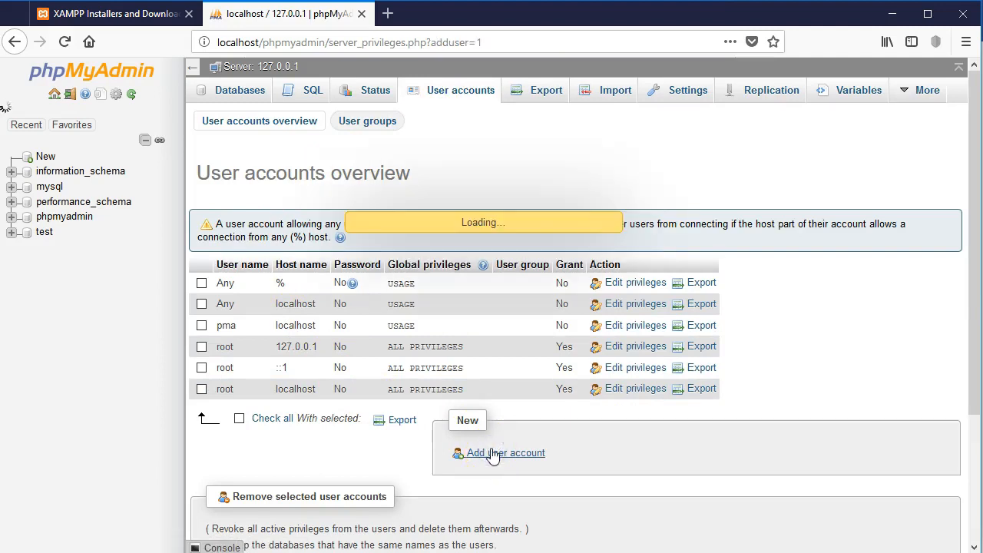
{"action": "left_click", "coordinate": [460, 225]}
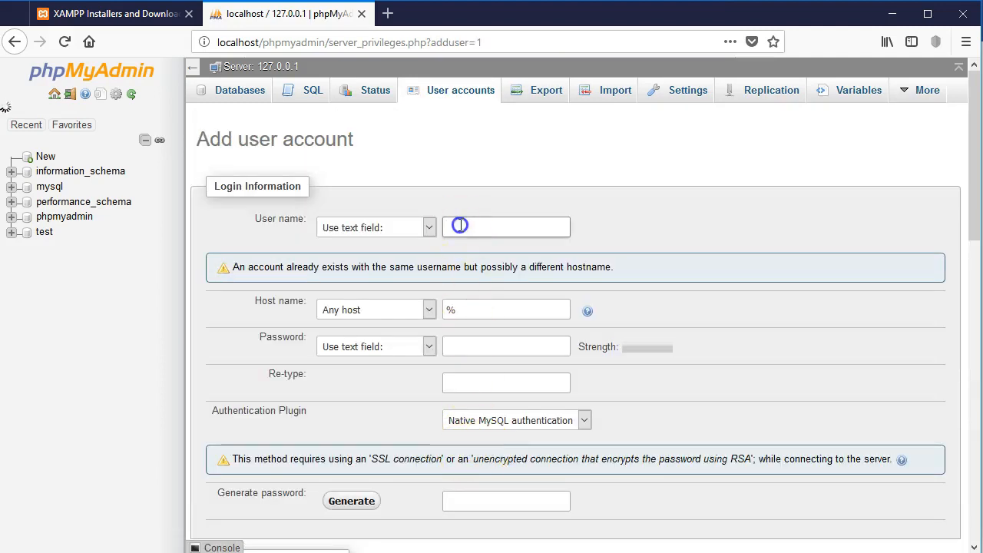
{"action": "type", "text": "new"}
{"action": "left_click", "coordinate": [522, 347]}
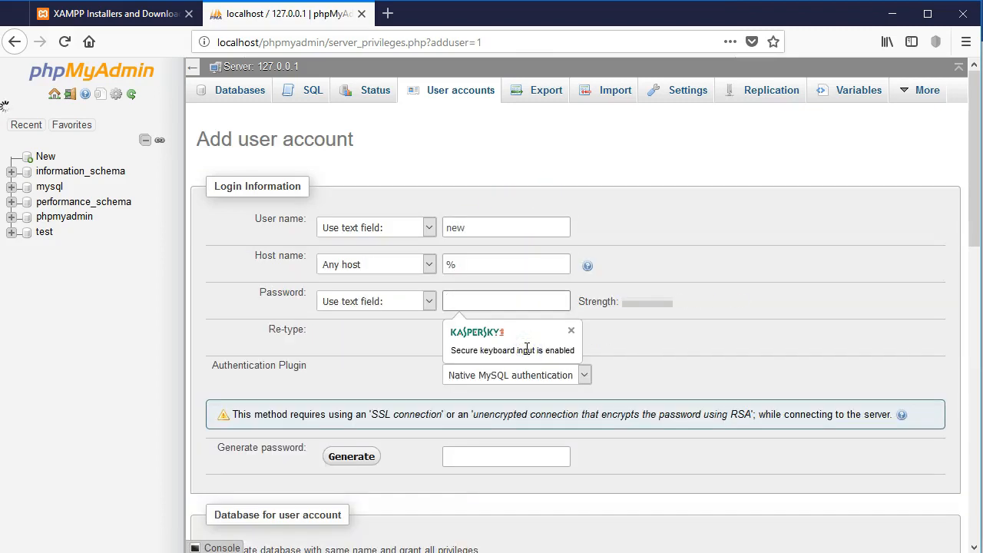
{"action": "left_click", "coordinate": [731, 318]}
{"action": "left_click", "coordinate": [516, 333]}
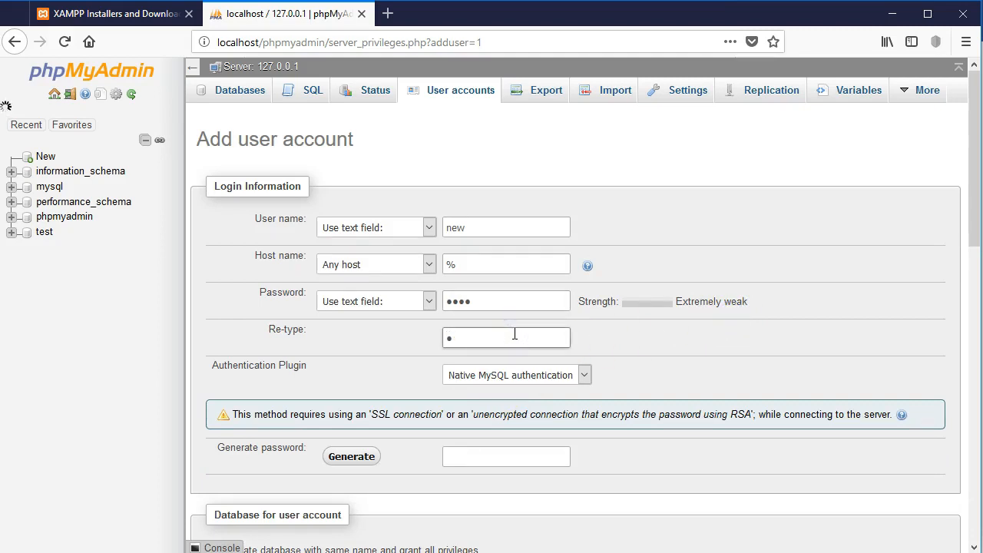
Step: Grant all privileges on wildcard databases plus every global privilege, create the account, and return to the overview
{"action": "scroll", "coordinate": [538, 357], "scroll_direction": "down", "scroll_amount": 5}
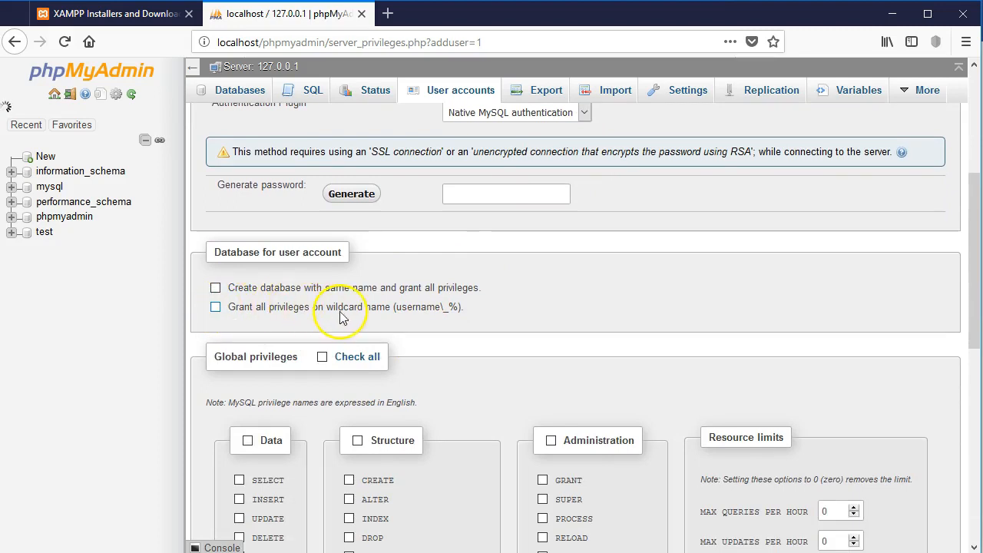
{"action": "left_click", "coordinate": [217, 308]}
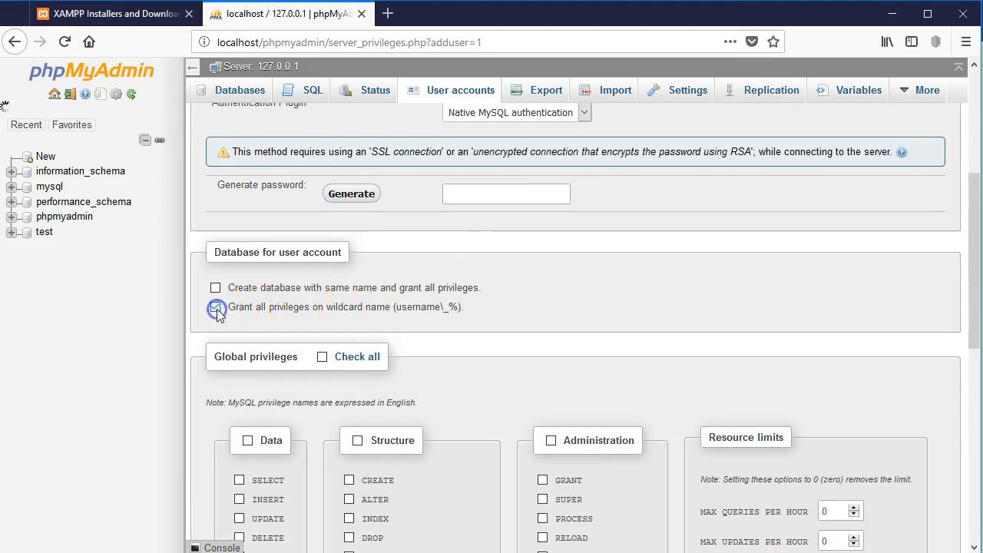
{"action": "scroll", "coordinate": [351, 292], "scroll_direction": "down", "scroll_amount": 3}
{"action": "left_click", "coordinate": [323, 189]}
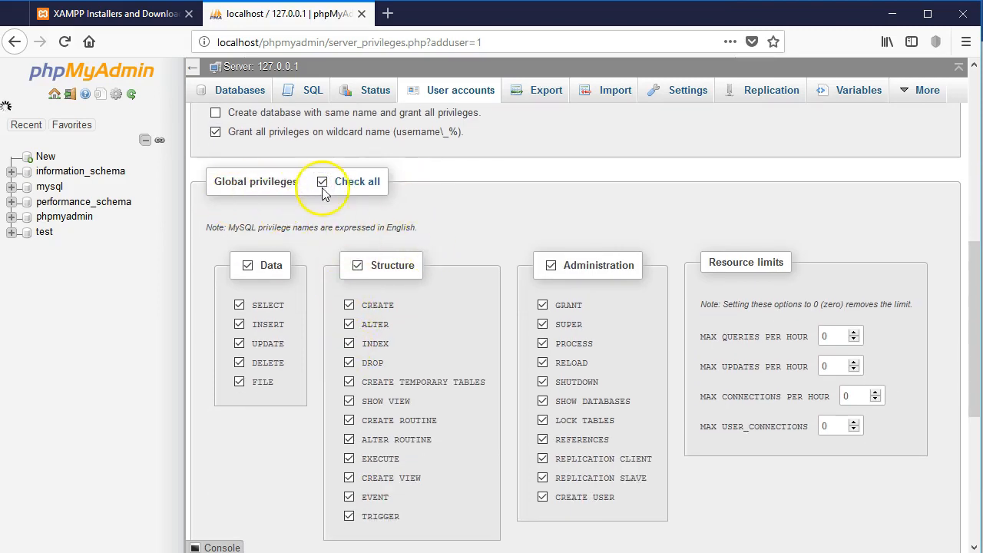
{"action": "scroll", "coordinate": [699, 358], "scroll_direction": "down", "scroll_amount": 5}
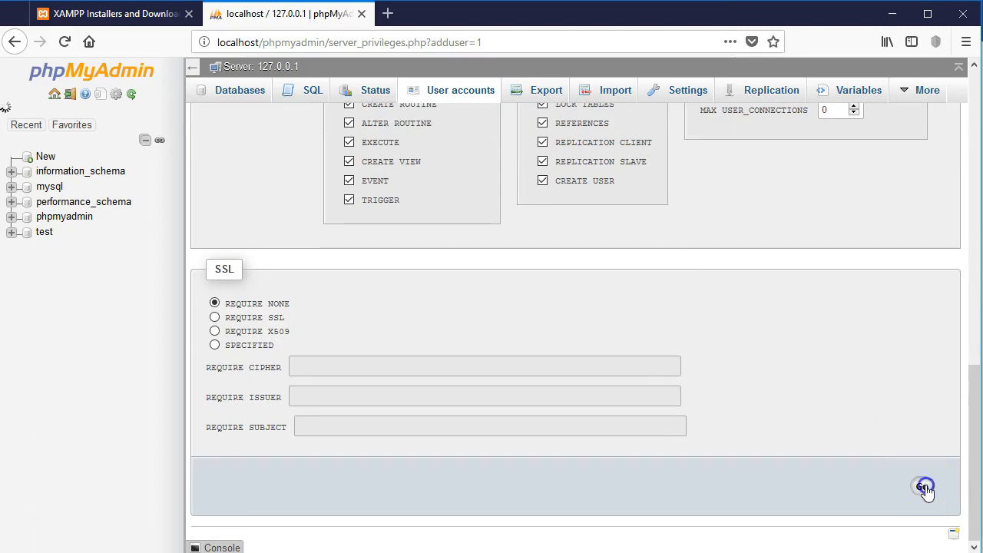
{"action": "left_click", "coordinate": [925, 488]}
{"action": "left_click", "coordinate": [406, 186]}
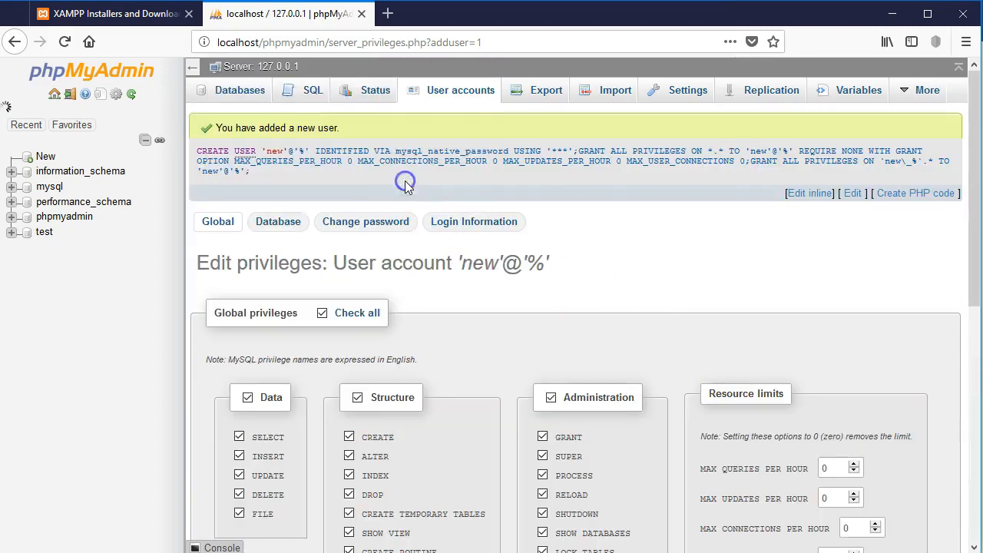
{"action": "left_click", "coordinate": [439, 92]}
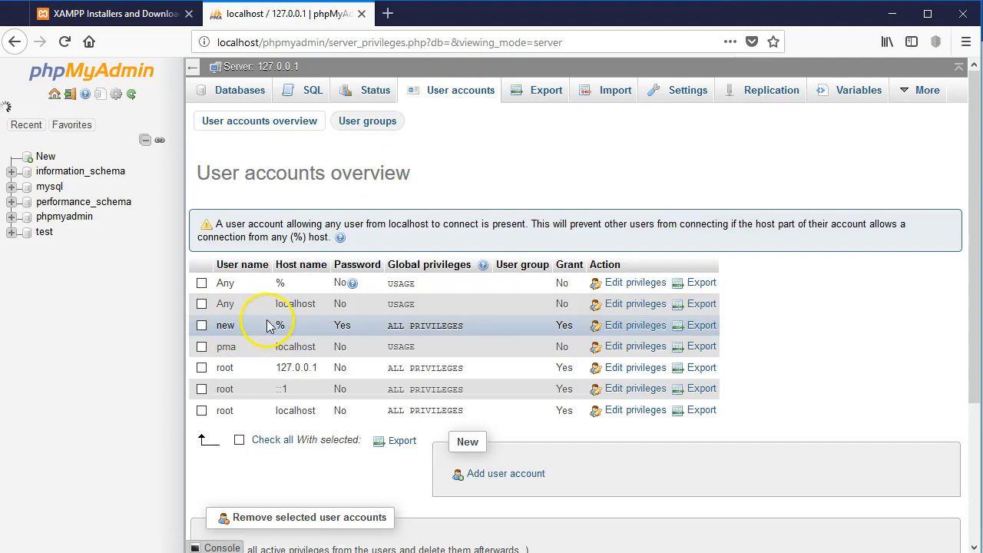
Step: Create an empty database named login_tools and select it
{"action": "left_click", "coordinate": [245, 97]}
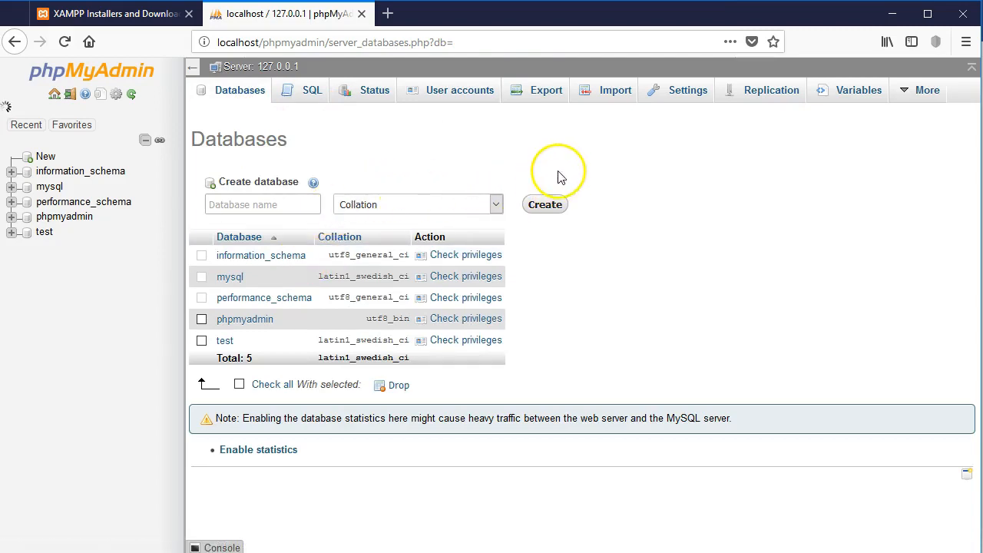
{"action": "left_click", "coordinate": [275, 206]}
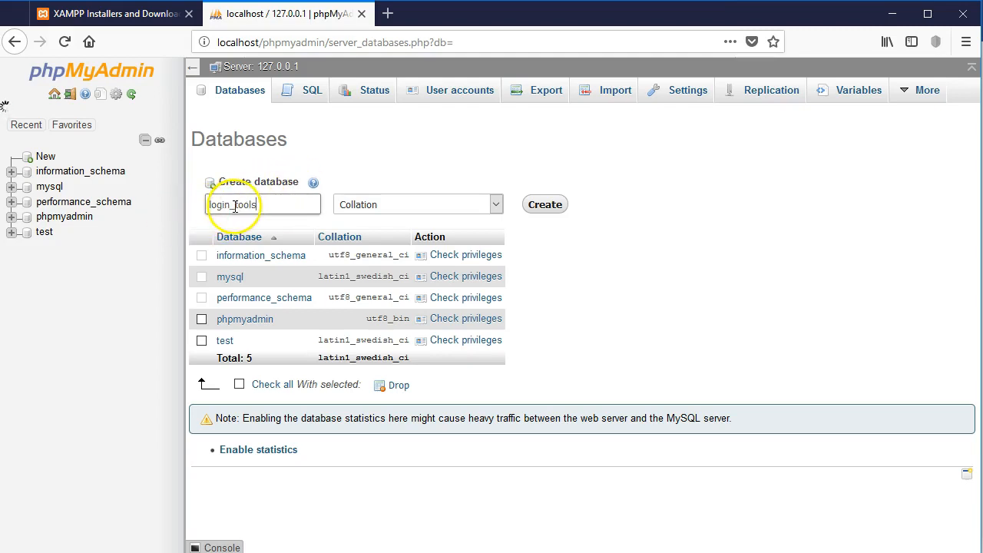
{"action": "left_click", "coordinate": [544, 212]}
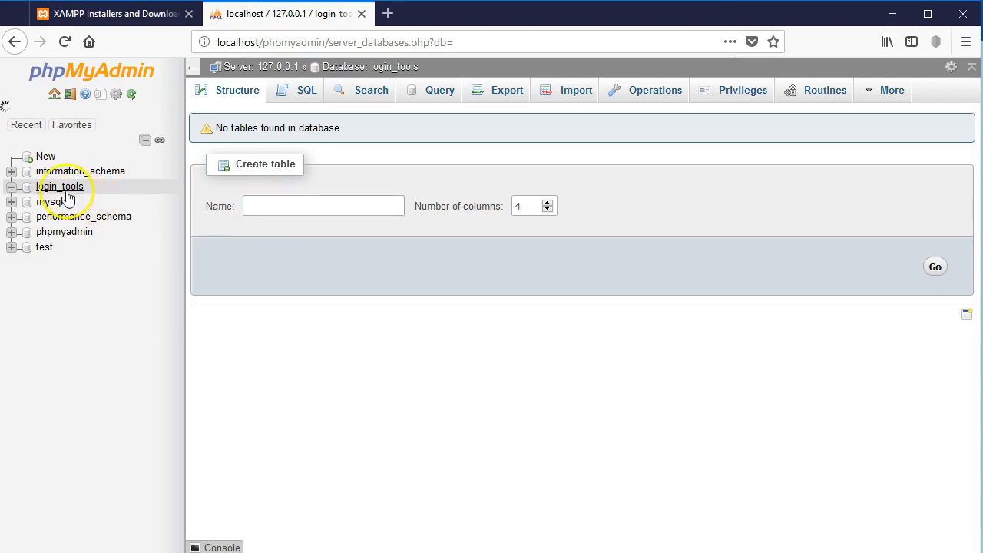
{"action": "left_click", "coordinate": [337, 209]}
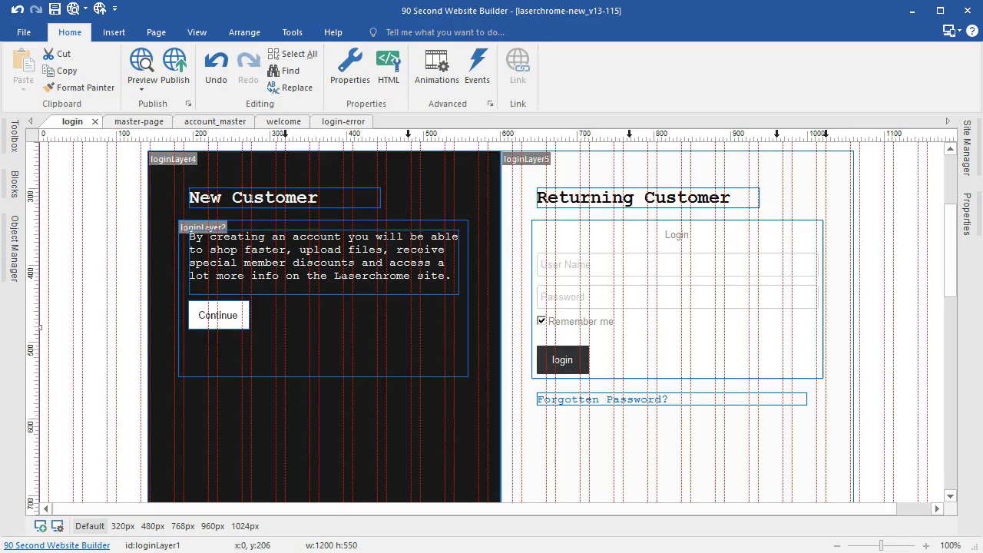
Step: Set the login widget's database type to MySQL
{"action": "scroll", "coordinate": [314, 358], "scroll_direction": "down", "scroll_amount": 2}
{"action": "scroll", "coordinate": [563, 262], "scroll_direction": "up", "scroll_amount": 1}
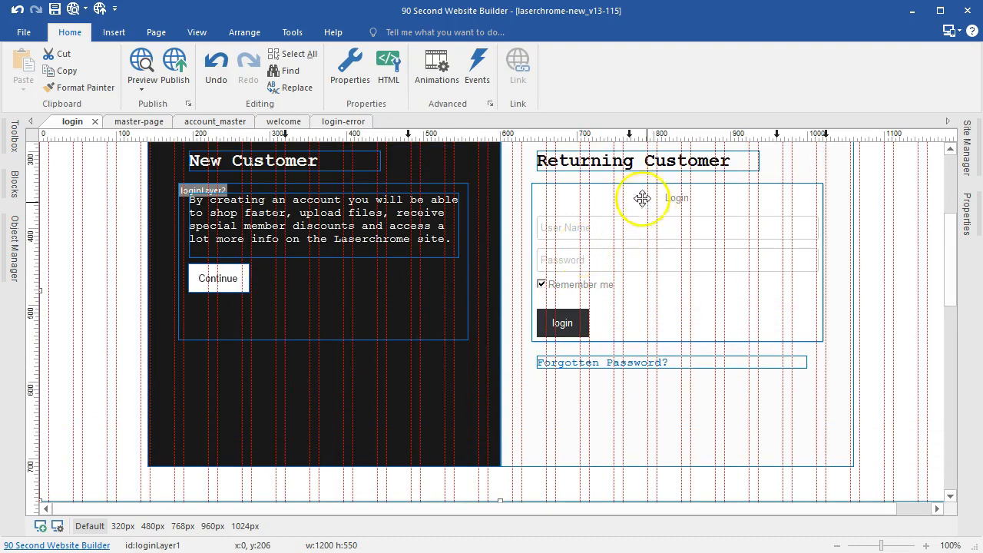
{"action": "left_click", "coordinate": [608, 207]}
{"action": "double_click", "coordinate": [608, 207]}
{"action": "scroll", "coordinate": [575, 212], "scroll_direction": "down", "scroll_amount": 3}
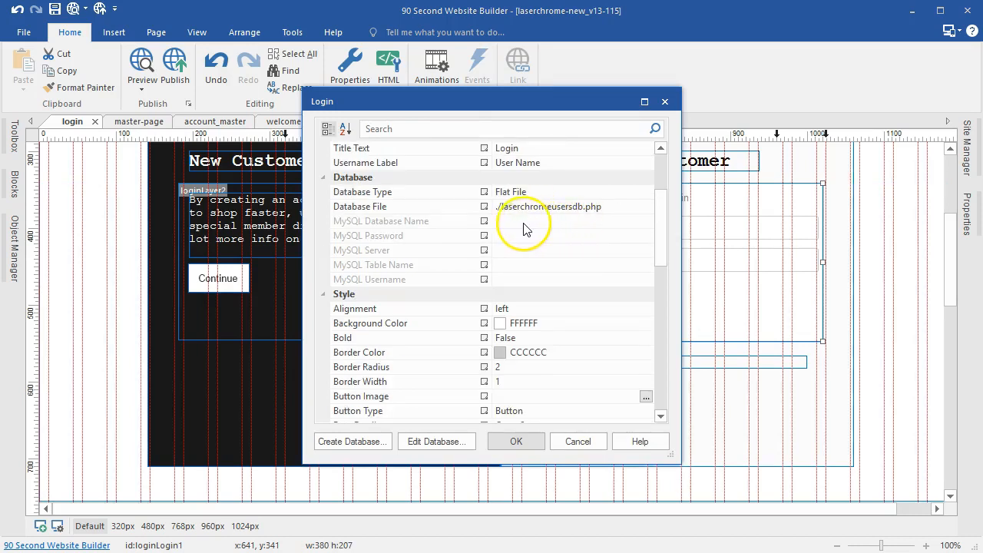
{"action": "scroll", "coordinate": [461, 232], "scroll_direction": "down", "scroll_amount": 1}
{"action": "scroll", "coordinate": [546, 224], "scroll_direction": "up", "scroll_amount": 1}
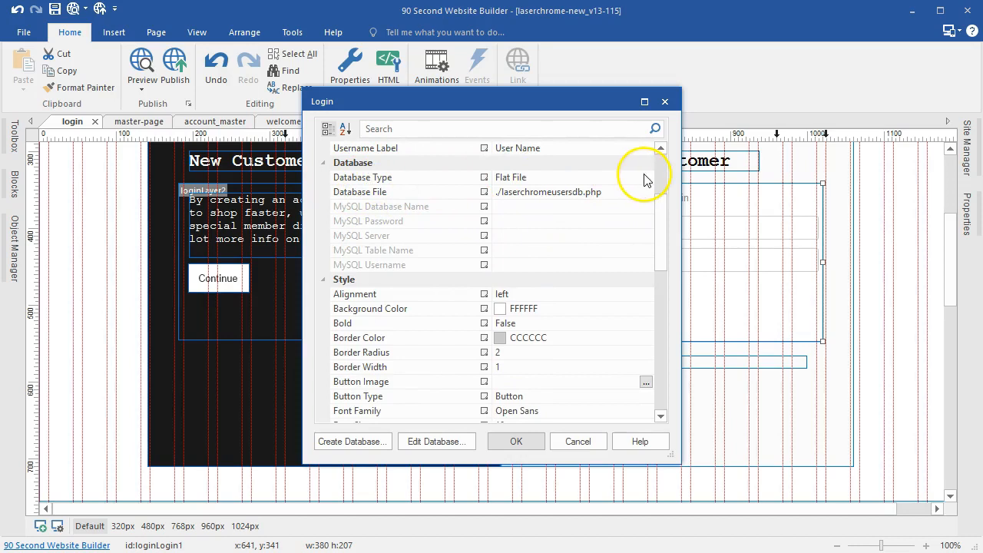
{"action": "left_click", "coordinate": [647, 177]}
{"action": "left_click", "coordinate": [521, 209]}
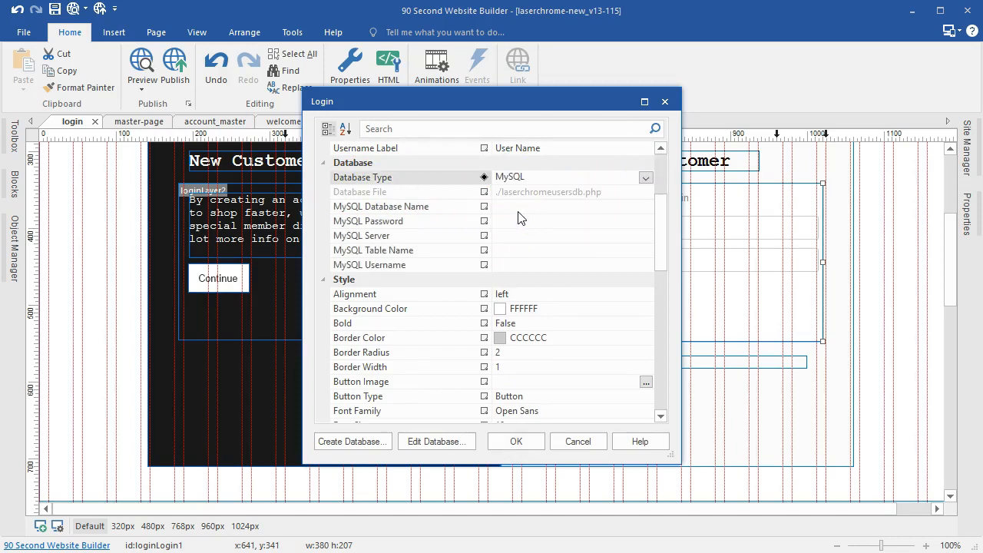
Step: Enter login_tools, the database password, server and username, then name phpMyAdmin's new table
{"action": "left_click", "coordinate": [520, 208]}
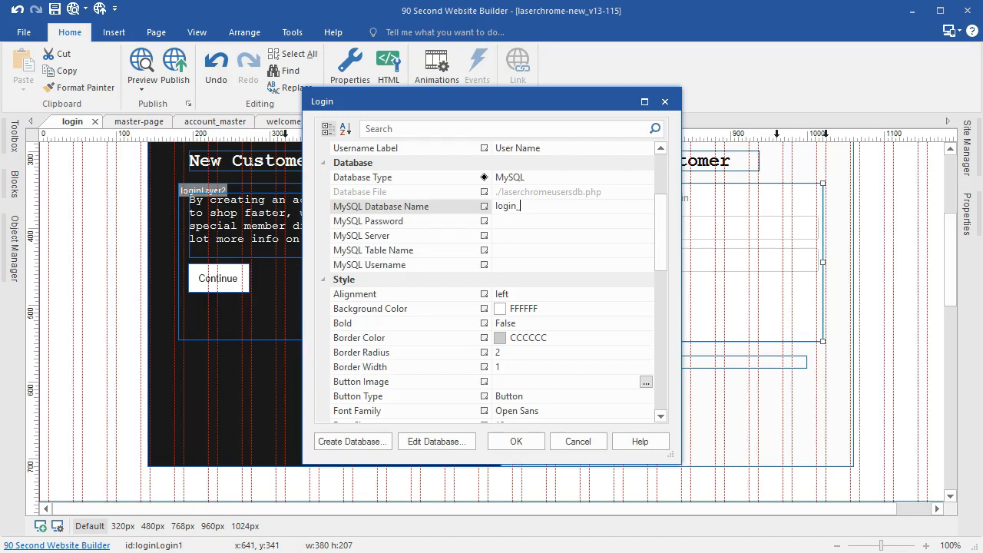
{"action": "type", "text": "login_tools"}
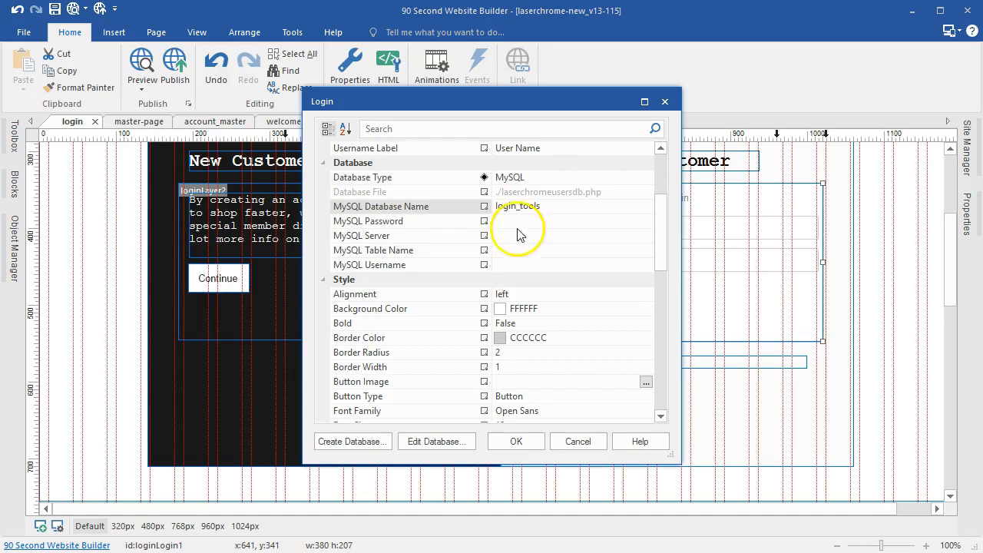
{"action": "left_click", "coordinate": [520, 220]}
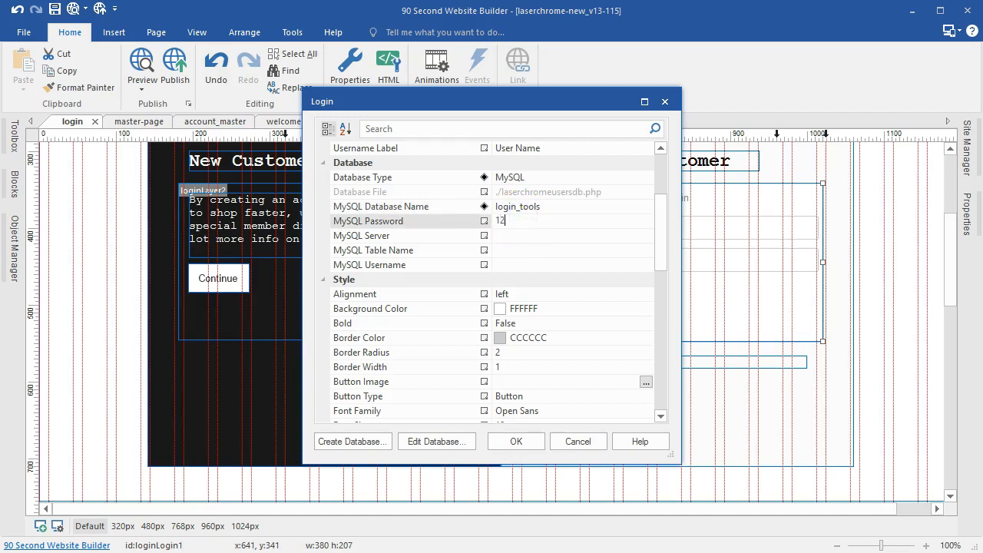
{"action": "type", "text": "1234"}
{"action": "left_click", "coordinate": [520, 238]}
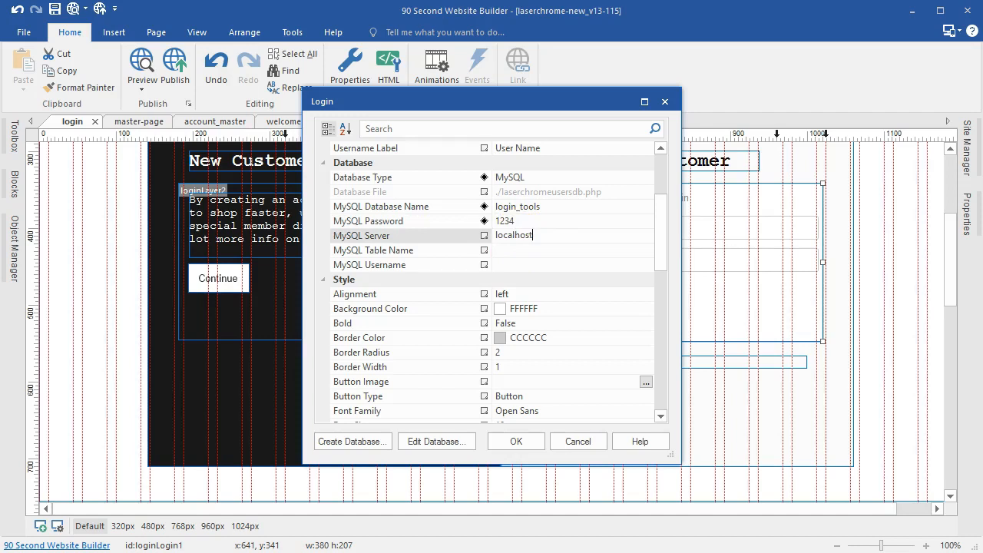
{"action": "left_click", "coordinate": [526, 251]}
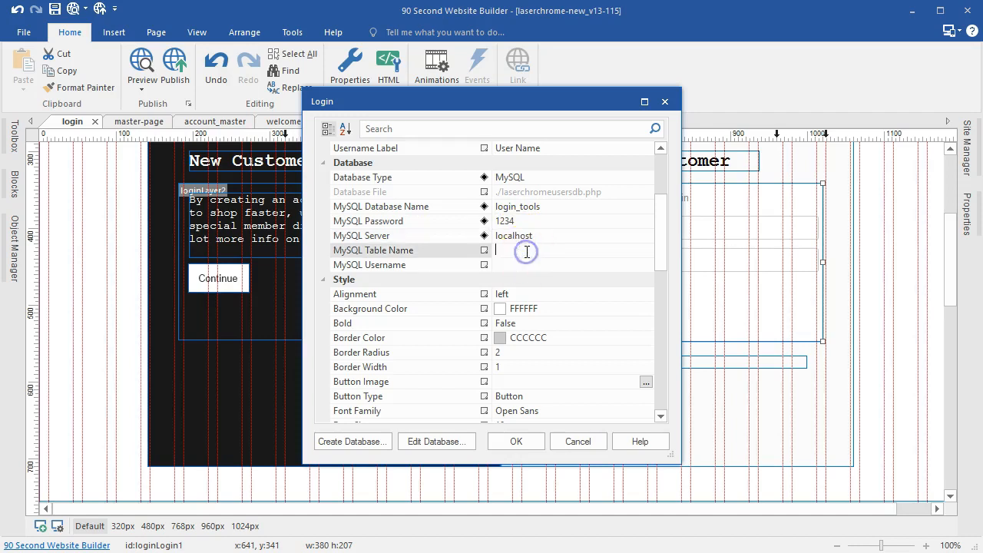
{"action": "left_click", "coordinate": [515, 270]}
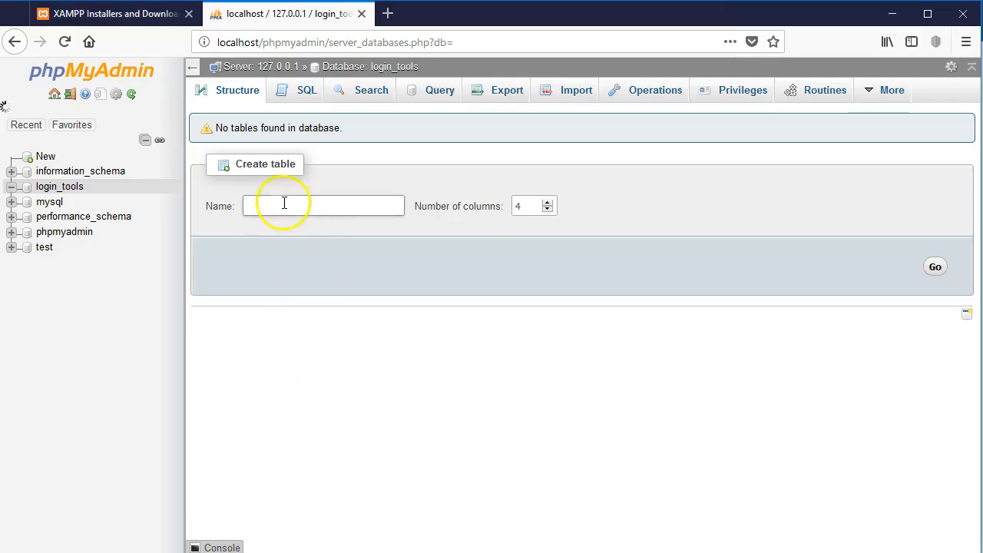
{"action": "left_click", "coordinate": [283, 204]}
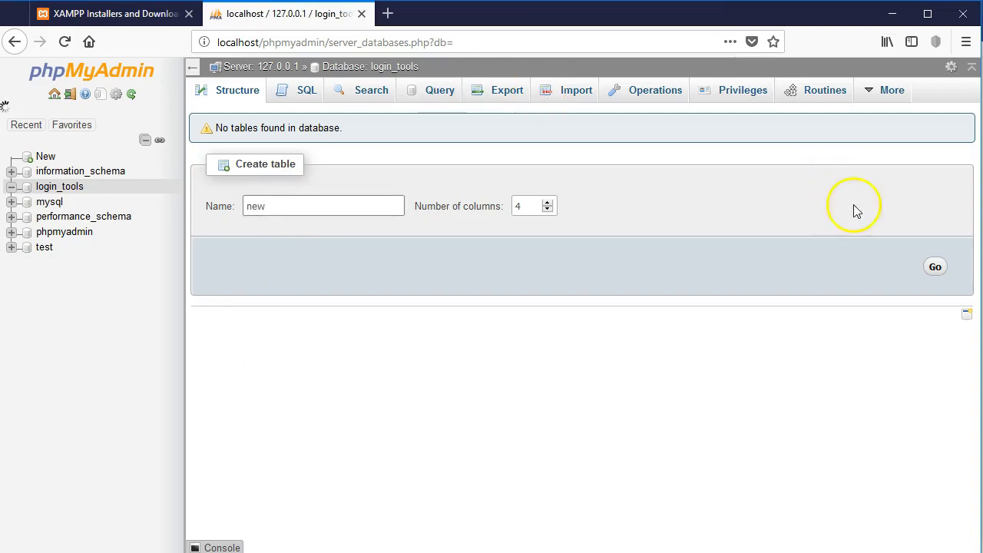
Step: Create a four-column table 'new' in login_tools and enter 'new' as the login's MySQL table name
{"action": "left_click", "coordinate": [951, 265]}
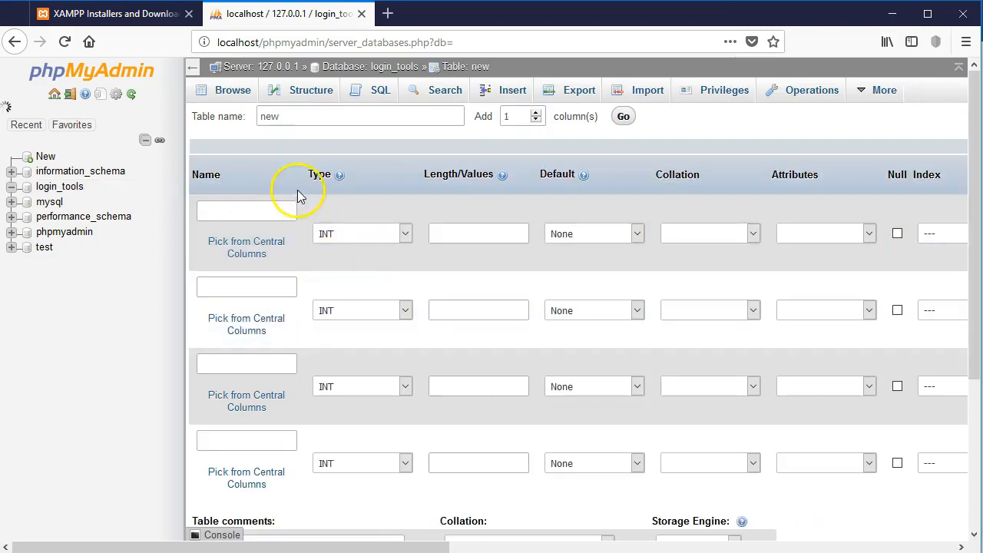
{"action": "scroll", "coordinate": [254, 191], "scroll_direction": "down", "scroll_amount": 1}
{"action": "scroll", "coordinate": [262, 231], "scroll_direction": "up", "scroll_amount": 1}
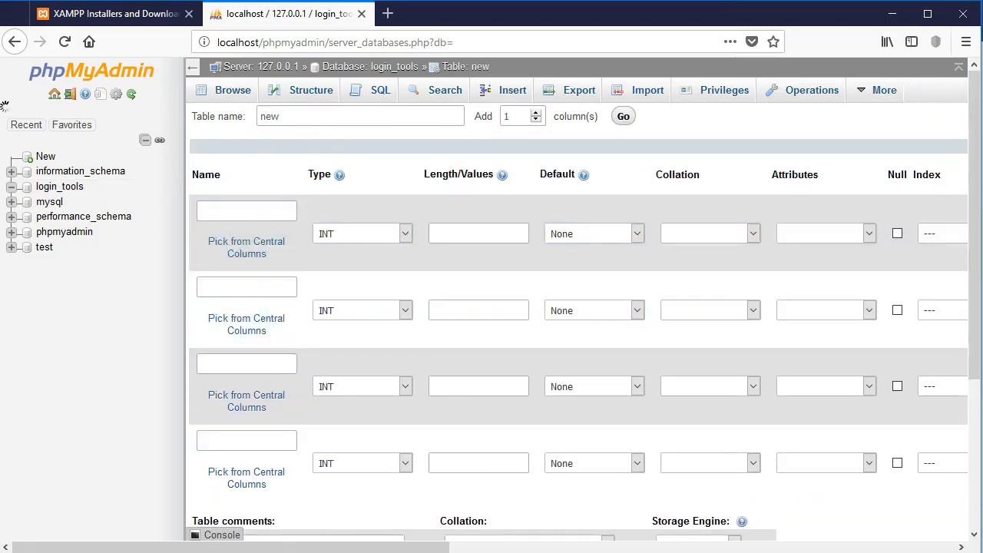
{"action": "key", "text": "alt+Tab"}
{"action": "left_click", "coordinate": [504, 250]}
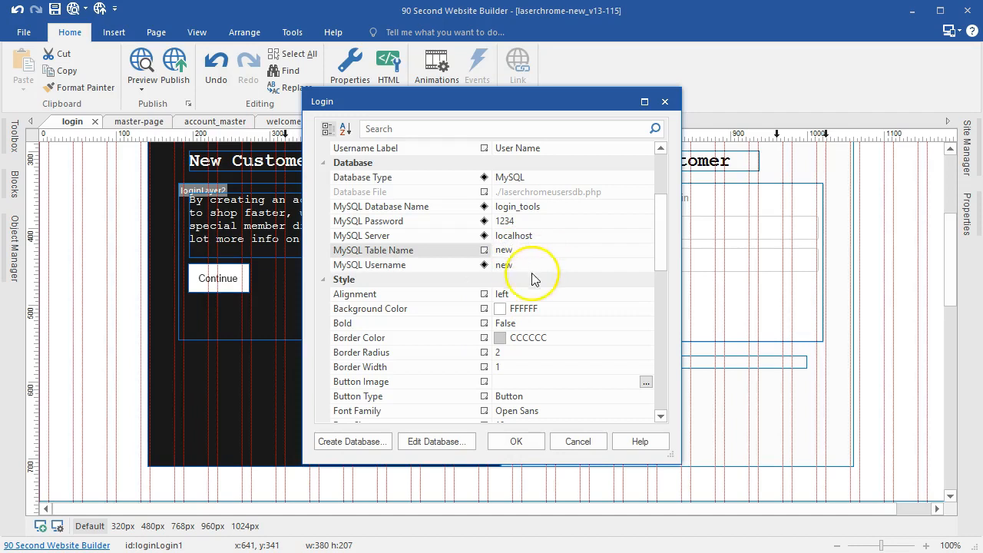
Step: Confirm the login settings, then open the signup page's form and switch its database to MySQL
{"action": "left_click", "coordinate": [514, 442]}
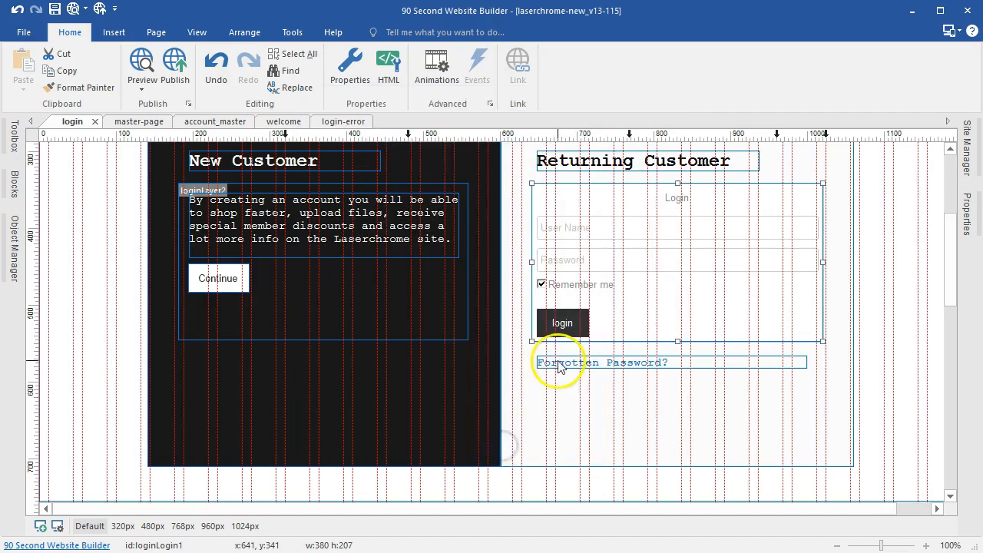
{"action": "left_click", "coordinate": [967, 158]}
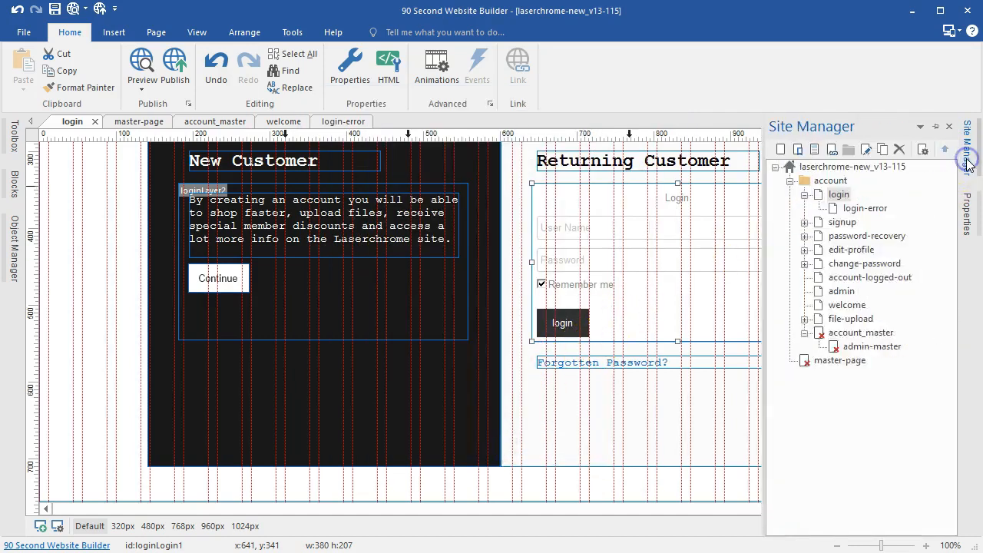
{"action": "double_click", "coordinate": [842, 222]}
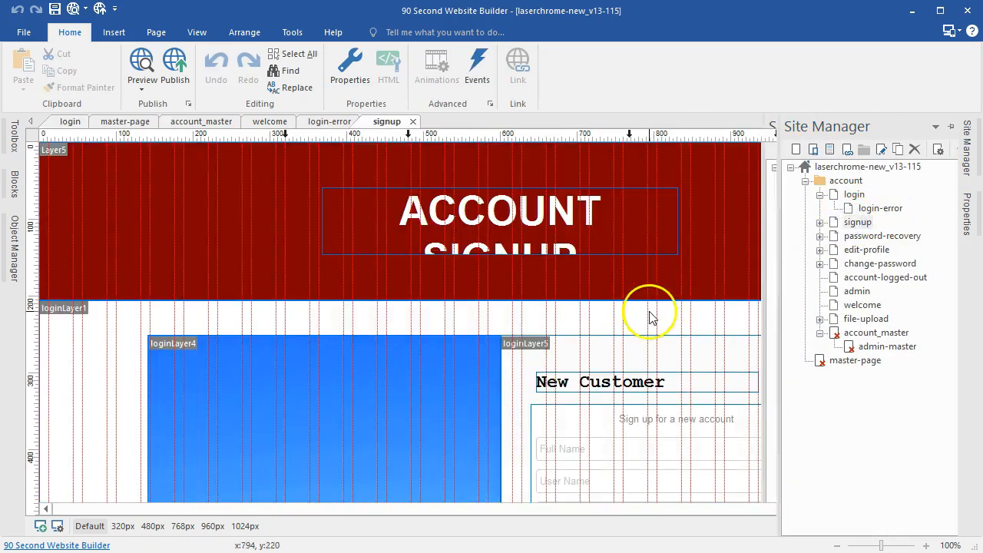
{"action": "scroll", "coordinate": [649, 315], "scroll_direction": "down", "scroll_amount": 3}
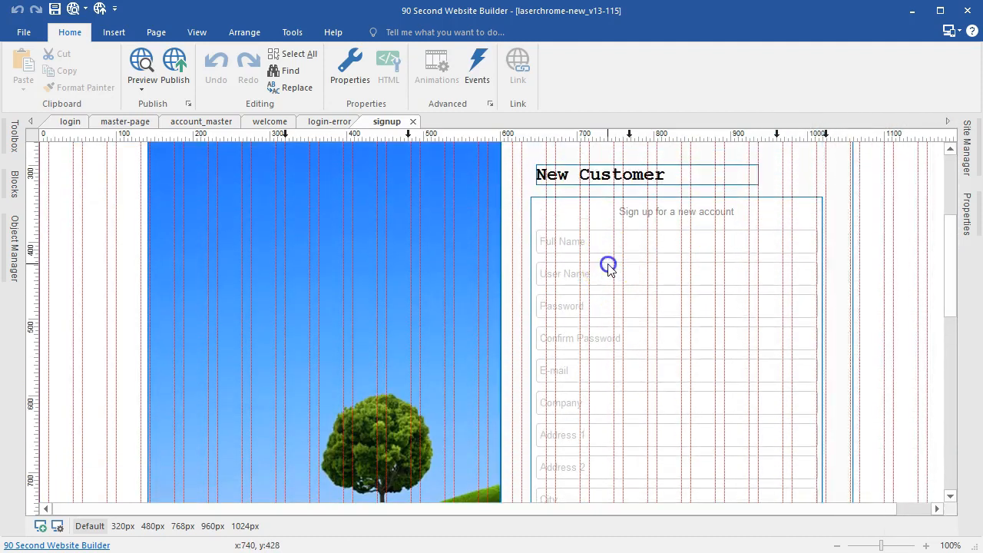
{"action": "double_click", "coordinate": [607, 269]}
{"action": "scroll", "coordinate": [515, 227], "scroll_direction": "down", "scroll_amount": 5}
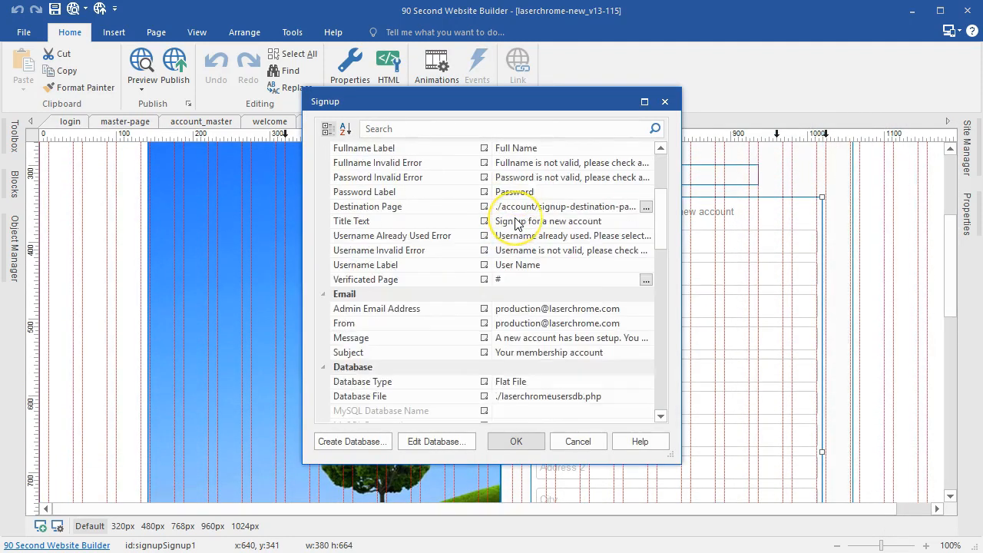
{"action": "scroll", "coordinate": [516, 223], "scroll_direction": "down", "scroll_amount": 1}
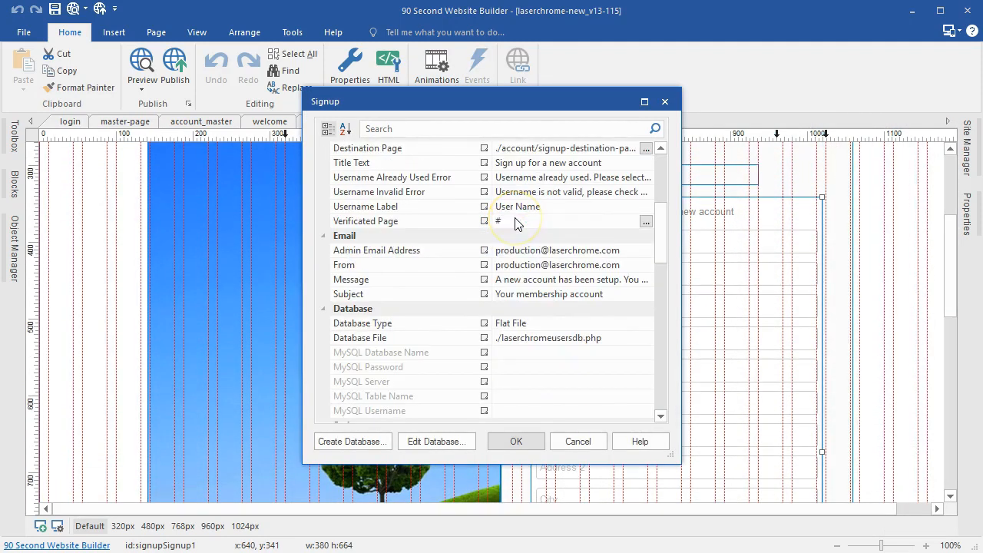
{"action": "left_click", "coordinate": [645, 326]}
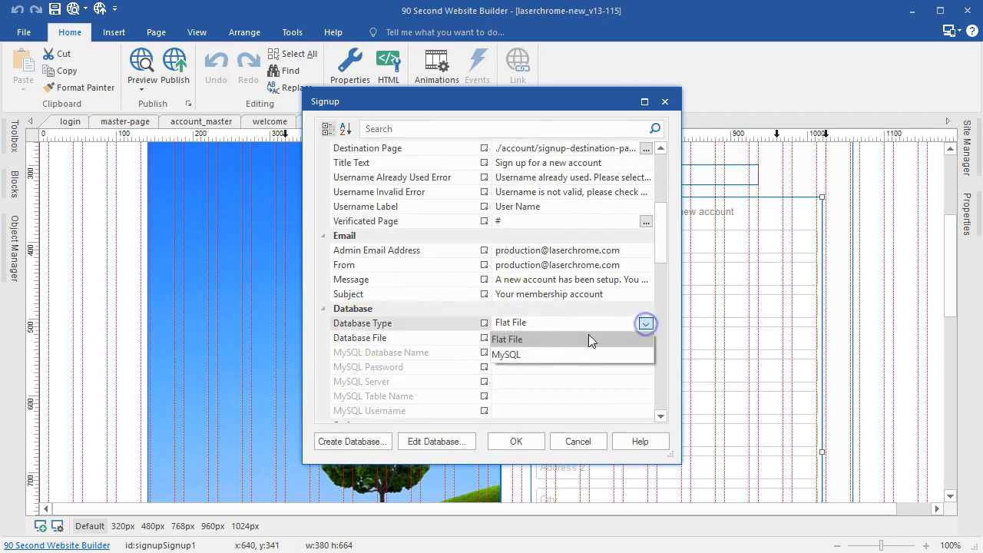
{"action": "left_click", "coordinate": [524, 351]}
Step: Fill the signup MySQL fields: database login_tools, password, localhost server, table new, username new
{"action": "scroll", "coordinate": [515, 335], "scroll_direction": "down", "scroll_amount": 2}
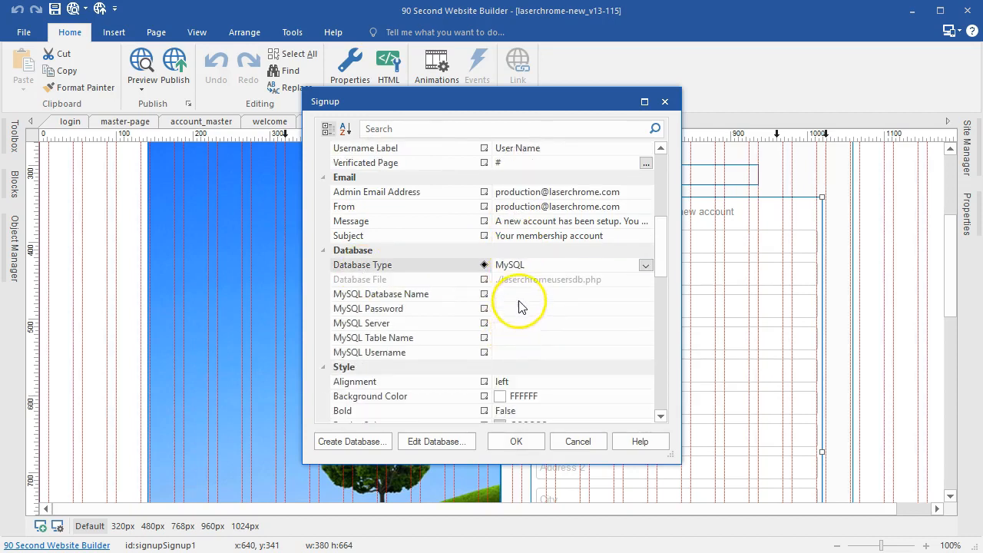
{"action": "left_click", "coordinate": [521, 295]}
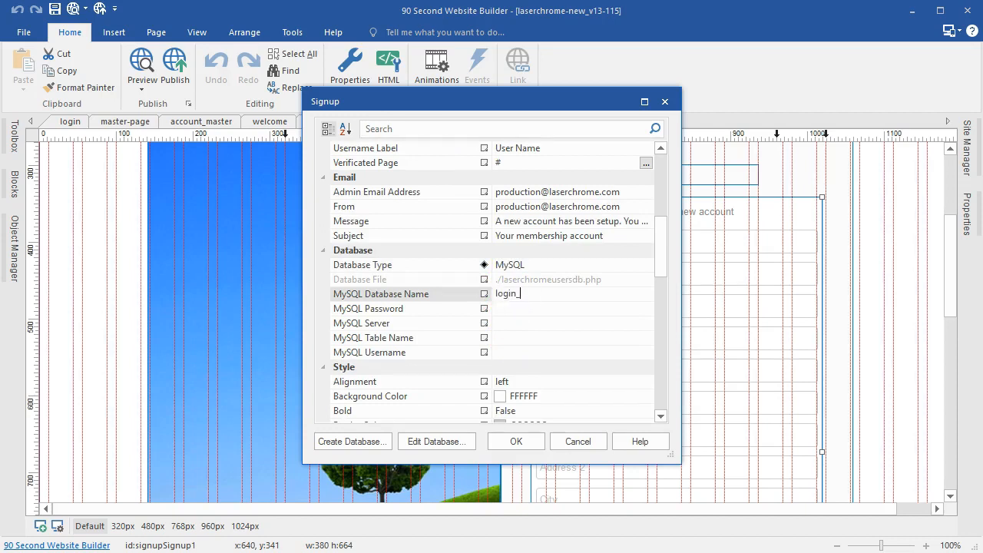
{"action": "left_click", "coordinate": [519, 307]}
{"action": "type", "text": "1234"}
{"action": "left_click", "coordinate": [523, 324]}
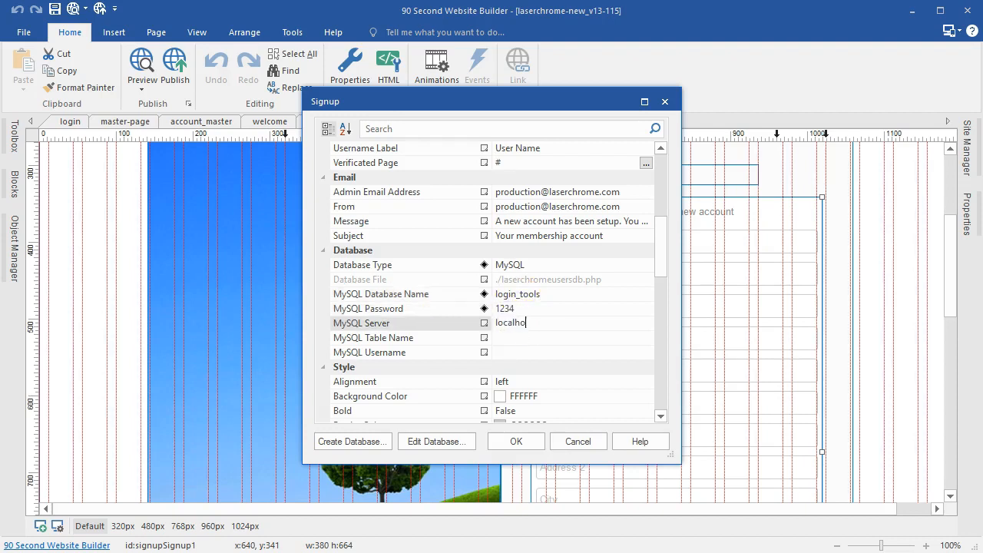
{"action": "left_click", "coordinate": [516, 338]}
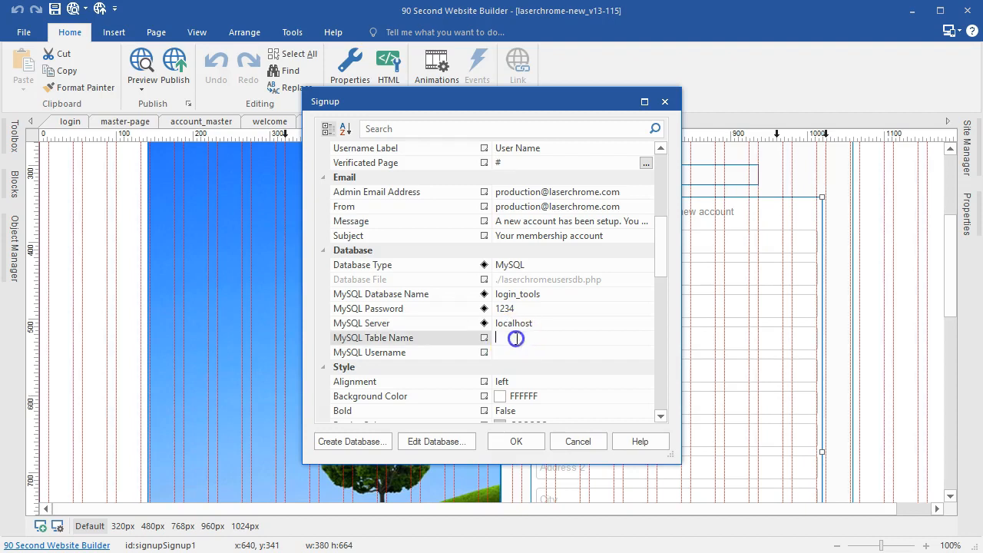
{"action": "type", "text": "new"}
{"action": "left_click", "coordinate": [515, 355]}
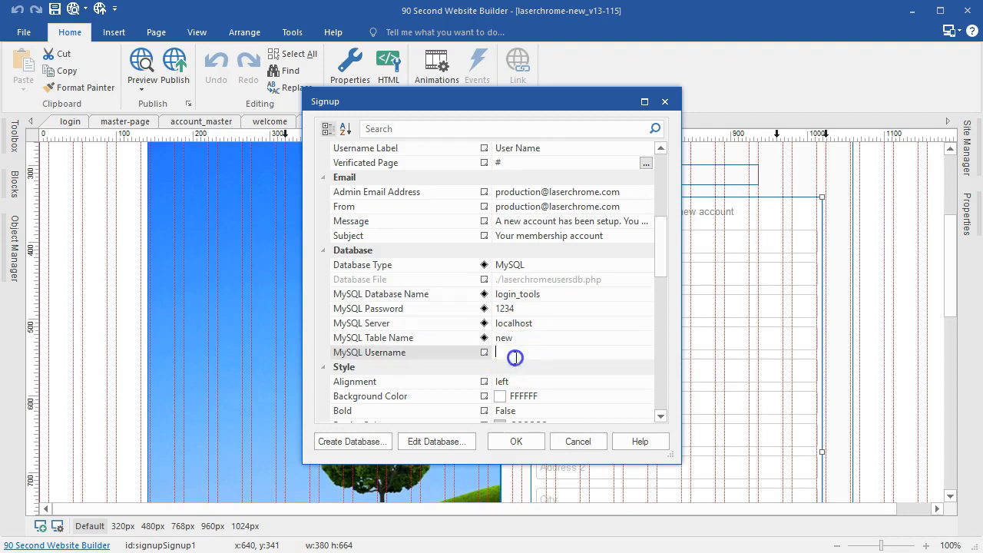
{"action": "type", "text": "new"}
{"action": "left_click", "coordinate": [516, 441]}
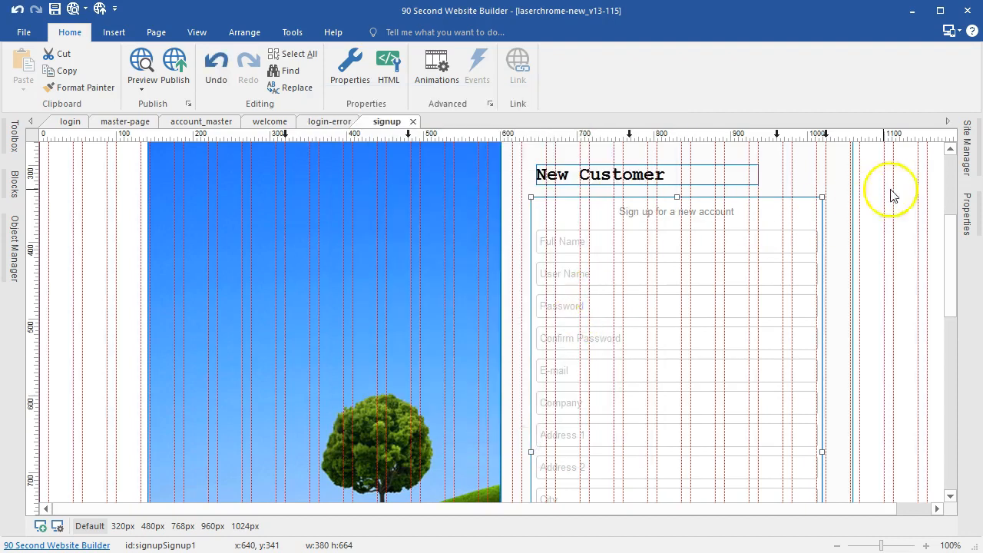
Step: Open the admin page's widget properties and switch its database type to MySQL
{"action": "left_click", "coordinate": [967, 150]}
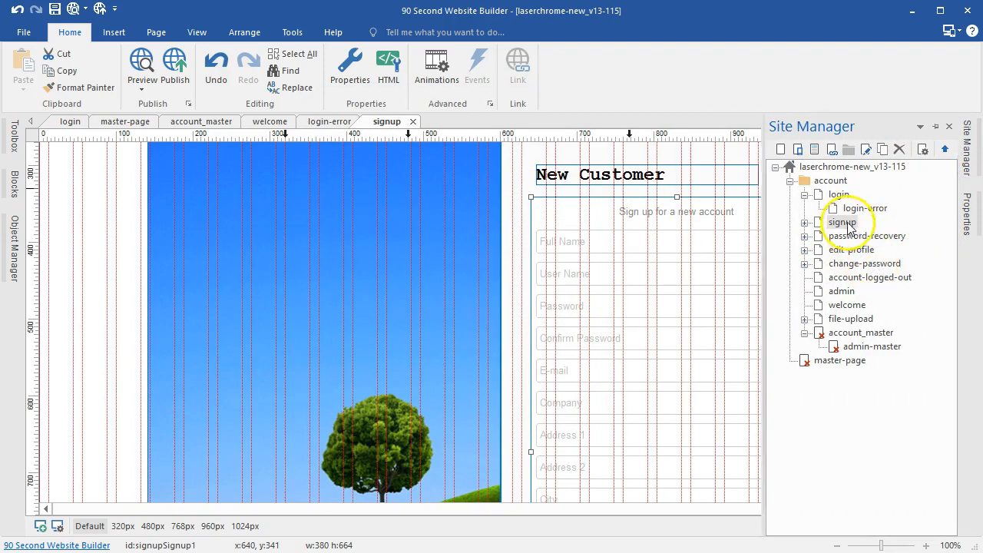
{"action": "double_click", "coordinate": [842, 292]}
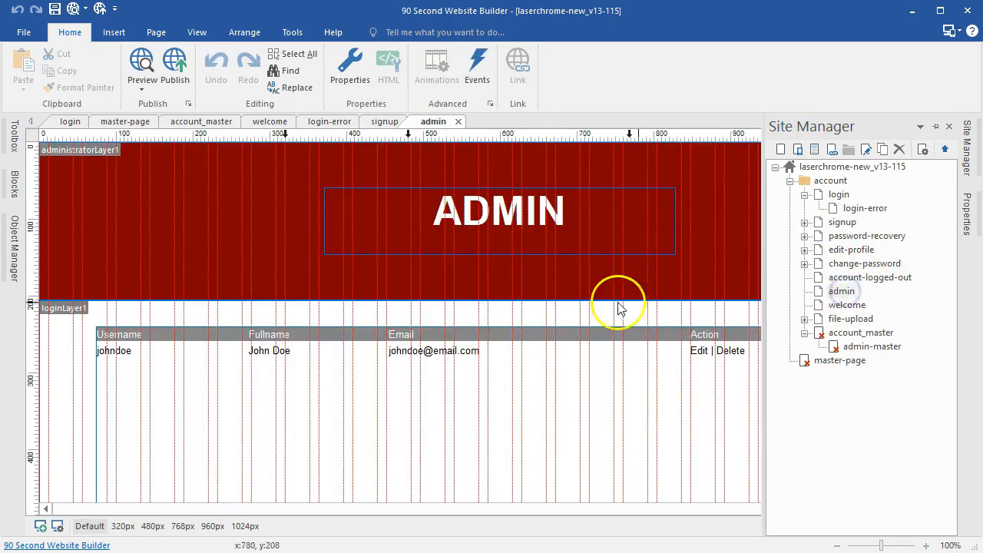
{"action": "scroll", "coordinate": [395, 405], "scroll_direction": "down", "scroll_amount": 2}
{"action": "double_click", "coordinate": [409, 375]}
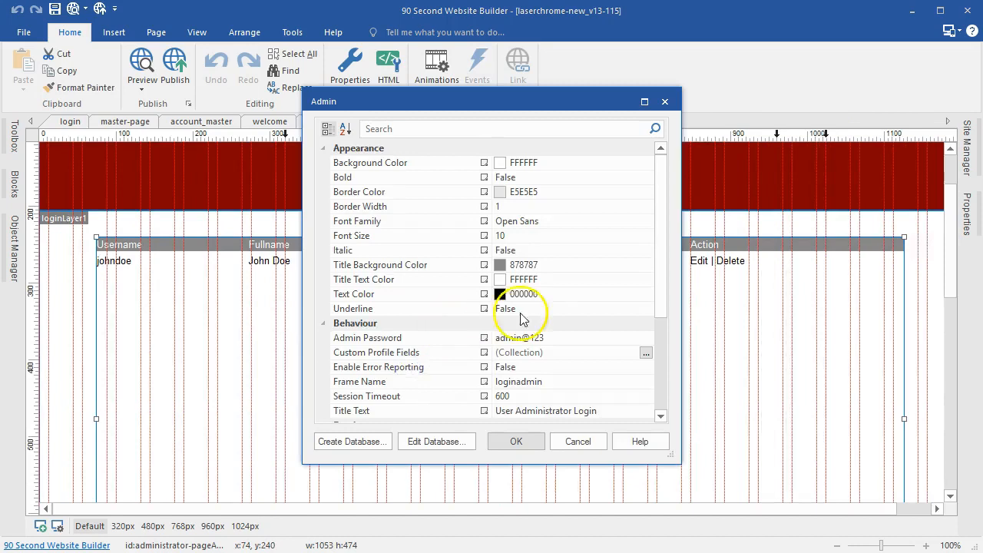
{"action": "scroll", "coordinate": [478, 312], "scroll_direction": "down", "scroll_amount": 3}
{"action": "scroll", "coordinate": [563, 313], "scroll_direction": "down", "scroll_amount": 1}
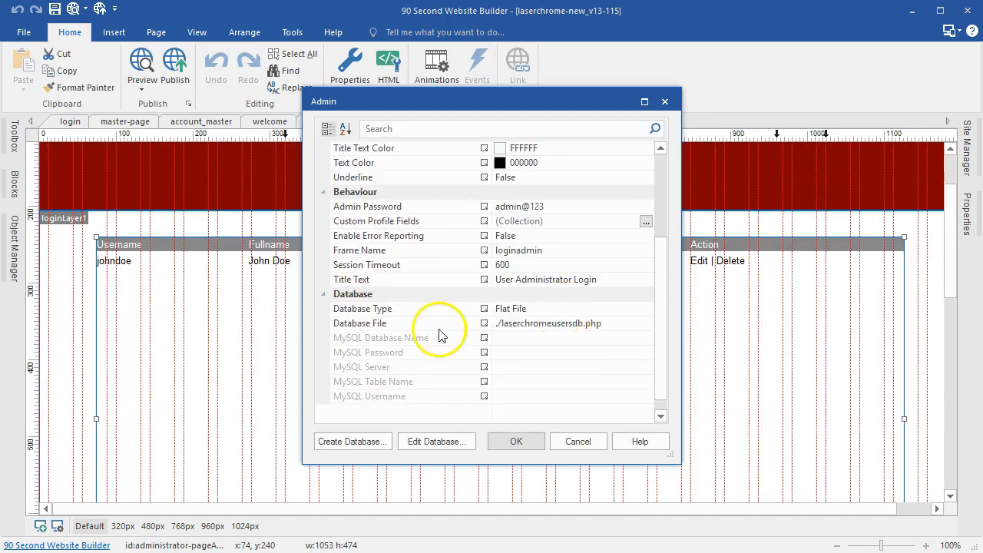
{"action": "left_click", "coordinate": [645, 308]}
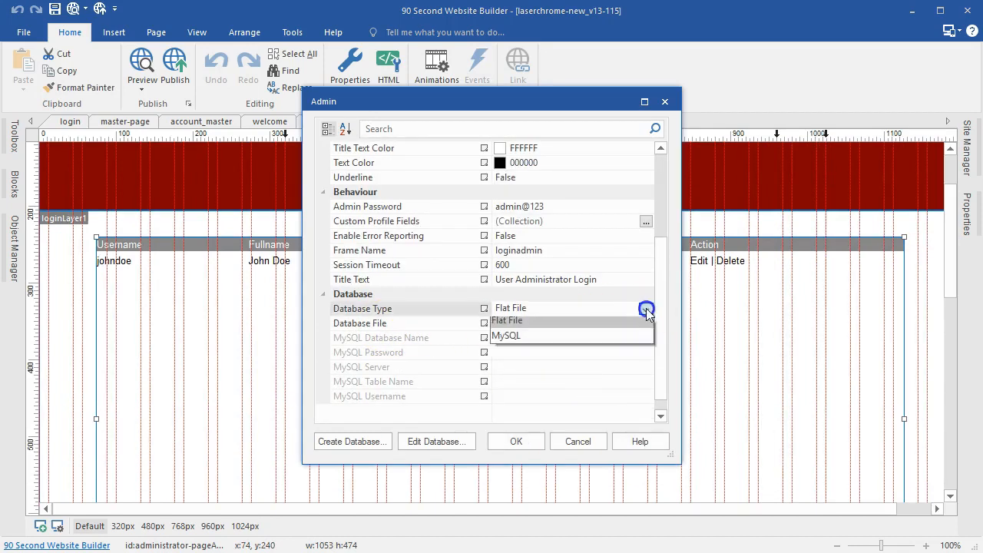
{"action": "left_click", "coordinate": [525, 336]}
Step: Fill the admin MySQL fields with the password, localhost, table new and username new, and confirm
{"action": "left_click", "coordinate": [525, 338]}
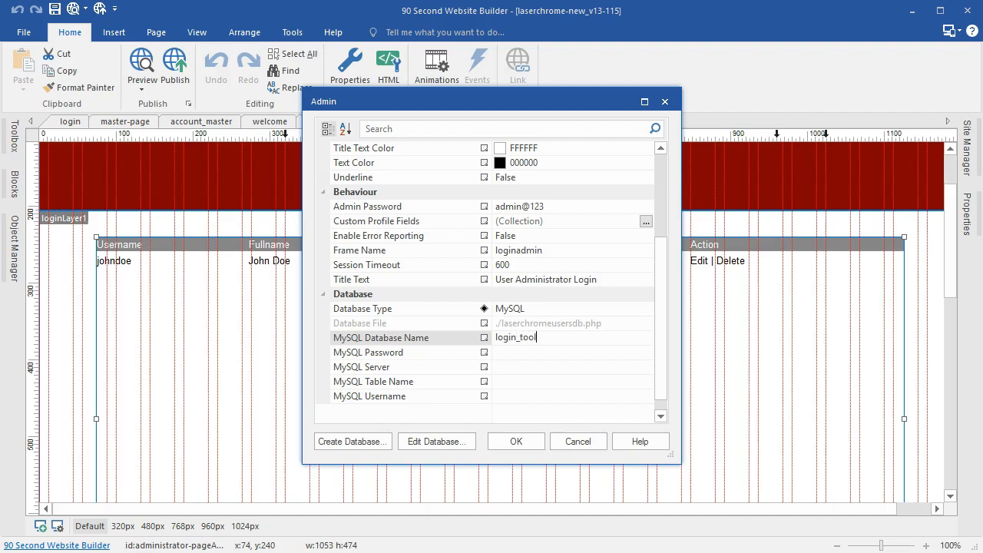
{"action": "left_click", "coordinate": [522, 352]}
{"action": "type", "text": "1234"}
{"action": "left_click", "coordinate": [513, 374]}
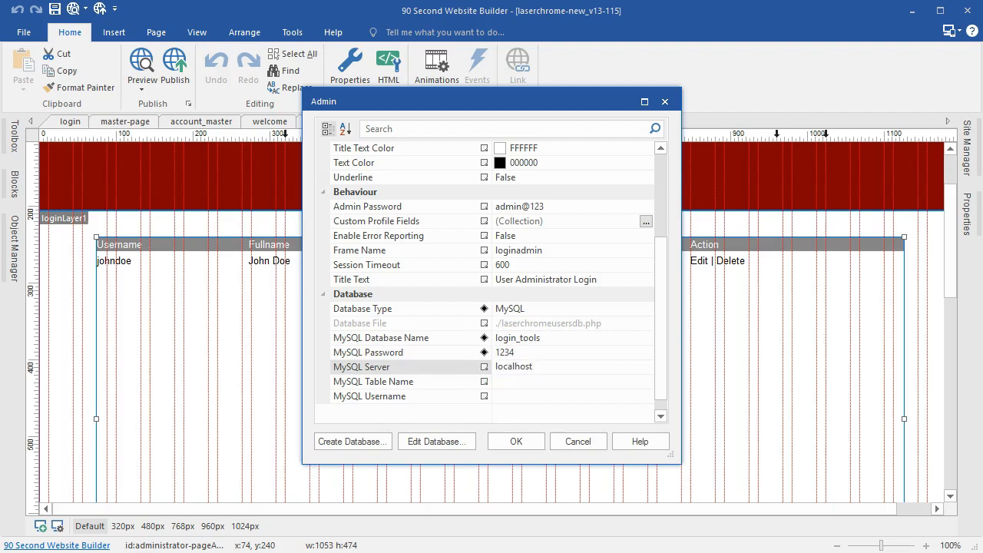
{"action": "left_click", "coordinate": [538, 380]}
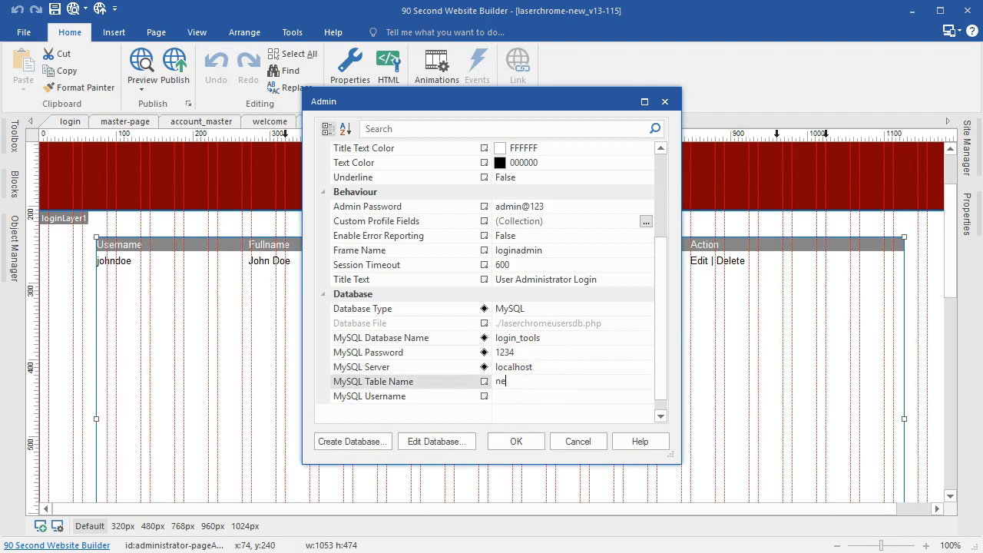
{"action": "type", "text": "new"}
{"action": "left_click", "coordinate": [521, 395]}
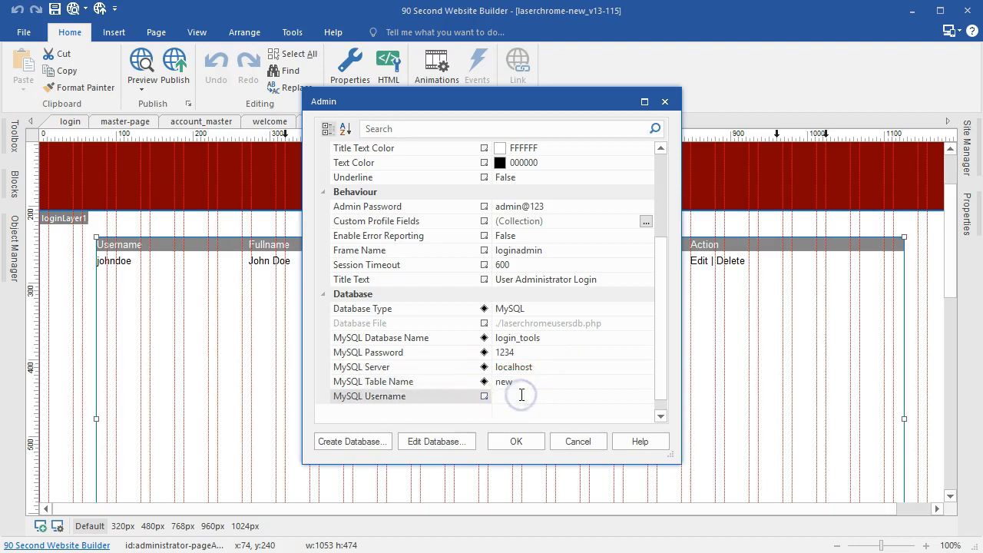
{"action": "type", "text": "new"}
{"action": "left_click", "coordinate": [517, 443]}
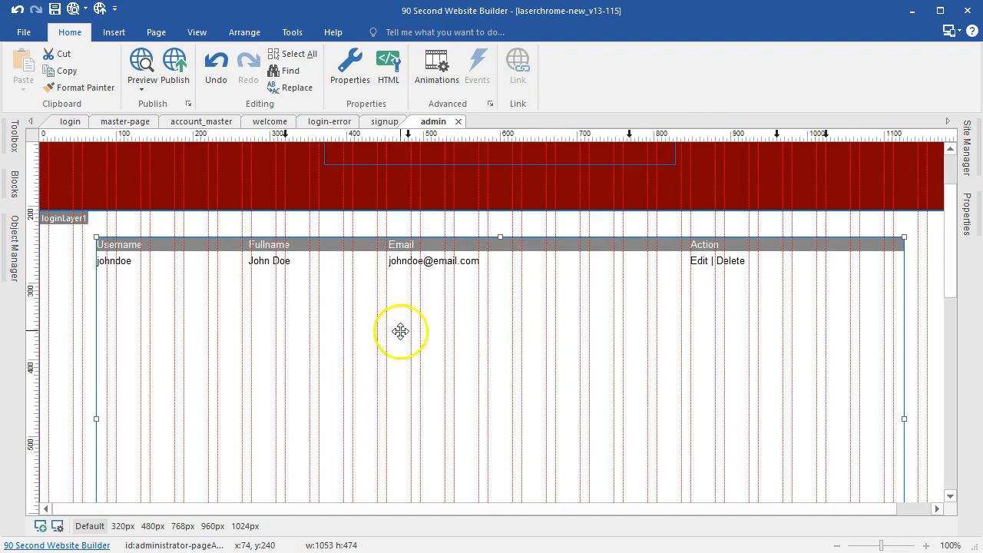
Step: Review the user administration table's Admin Password, Frame Name and MySQL settings, then close them
{"action": "left_click", "coordinate": [419, 319]}
{"action": "left_click", "coordinate": [419, 319]}
{"action": "scroll", "coordinate": [484, 265], "scroll_direction": "down", "scroll_amount": 1}
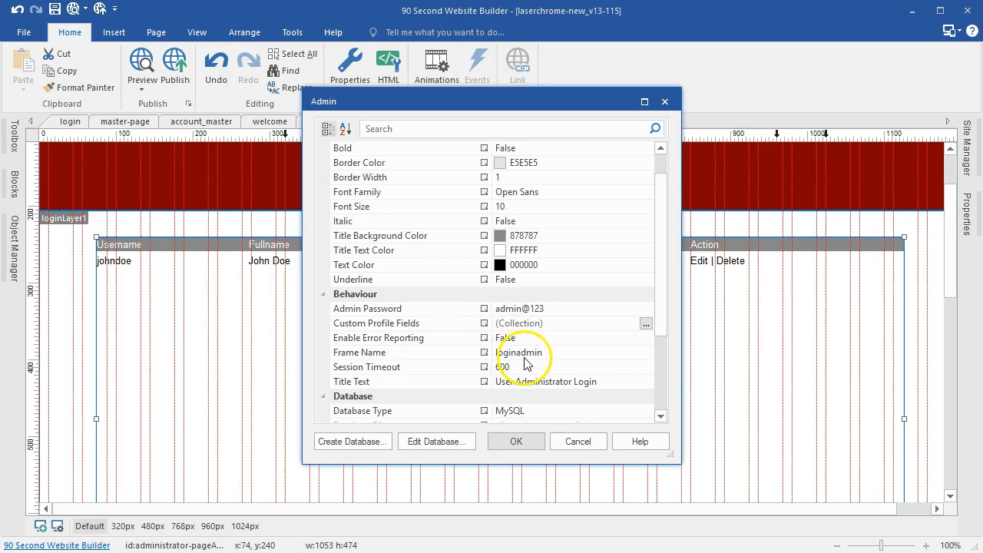
{"action": "left_click", "coordinate": [562, 439]}
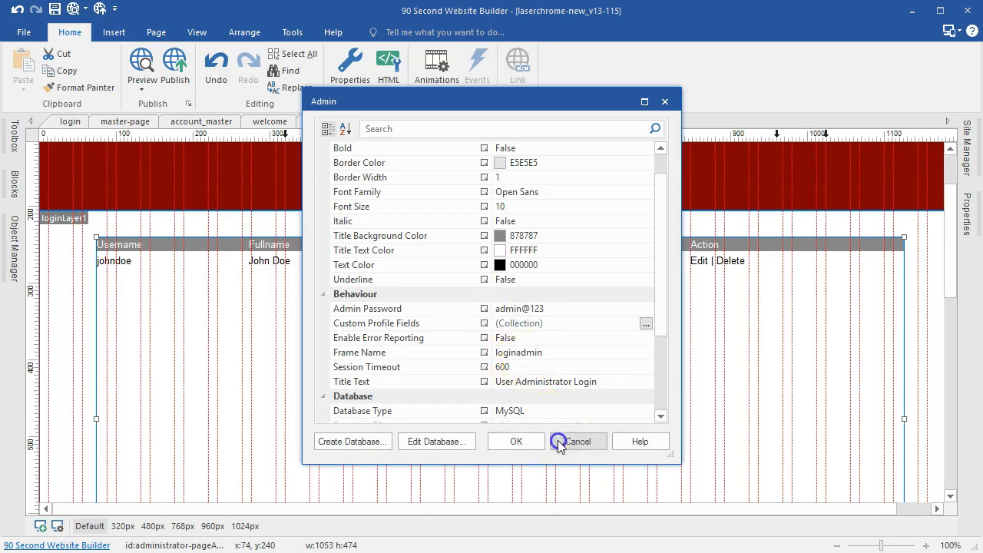
{"action": "left_click", "coordinate": [511, 438]}
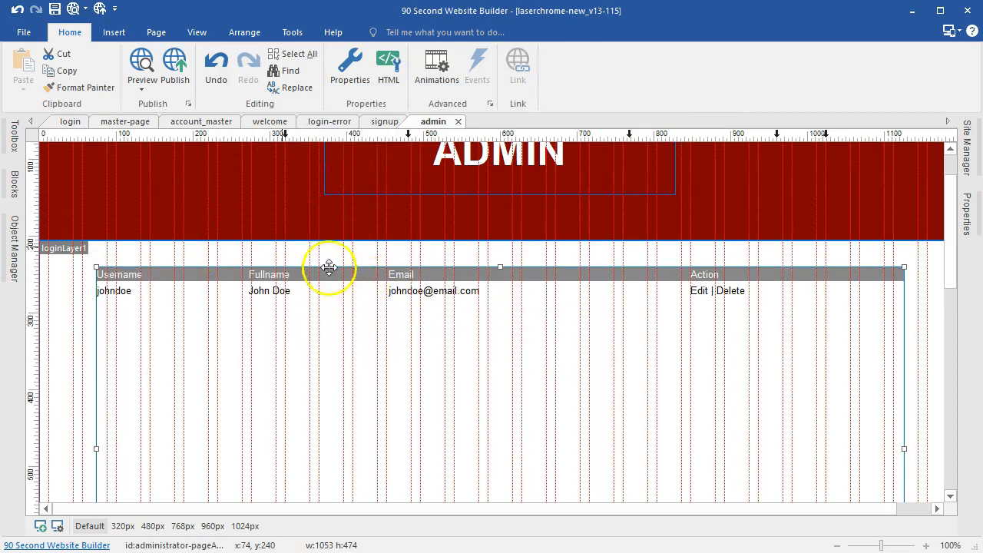
Step: Add a new publish location and browse to the C: drive
{"action": "left_click", "coordinate": [179, 77]}
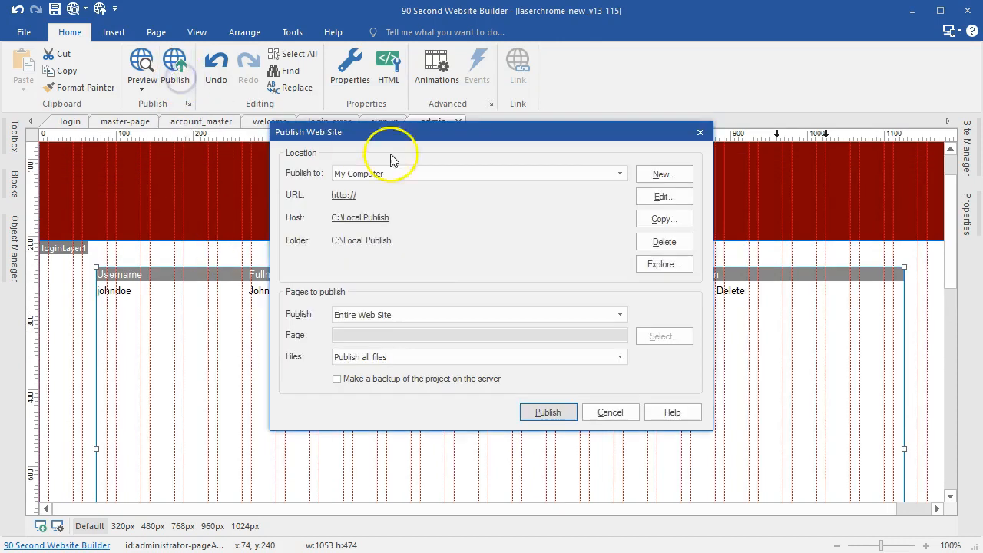
{"action": "left_click", "coordinate": [653, 177]}
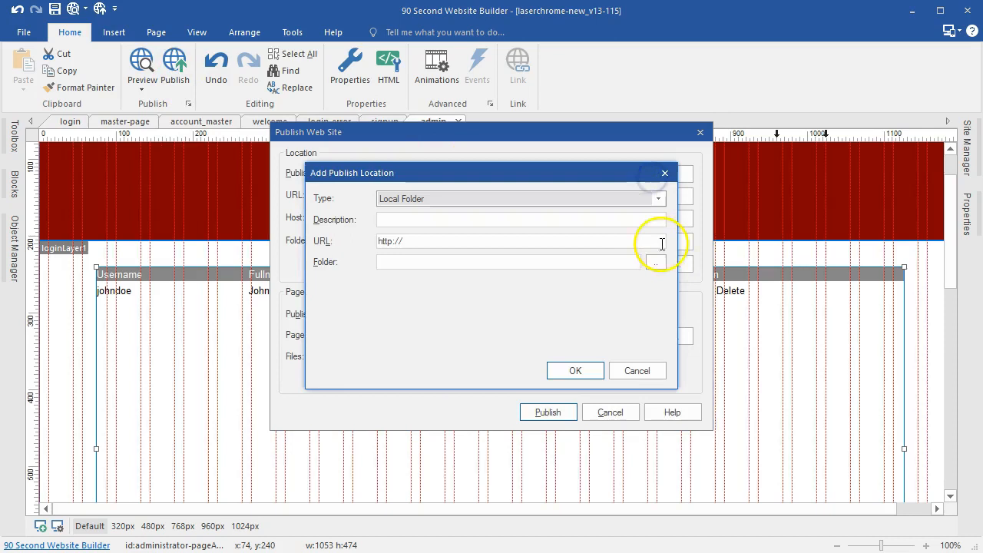
{"action": "left_click", "coordinate": [650, 265]}
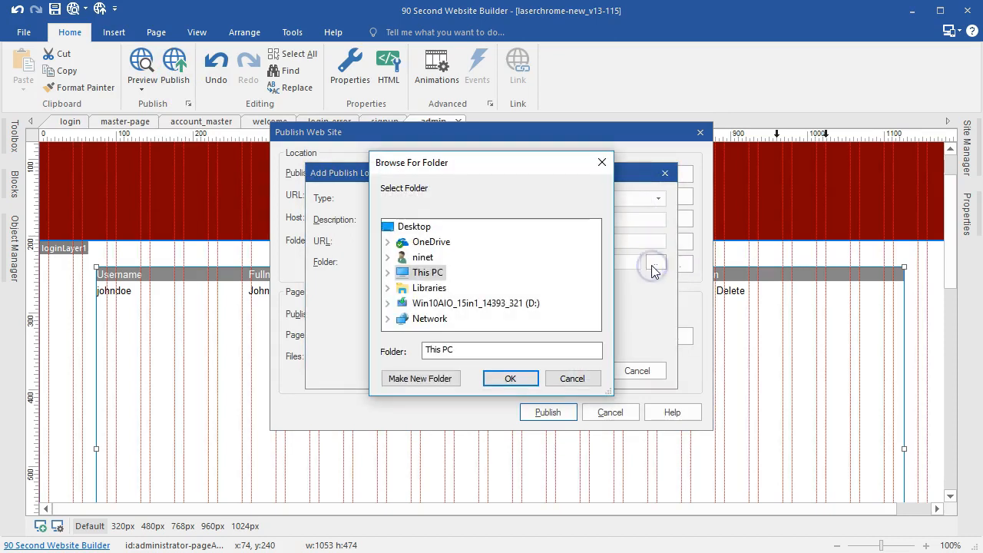
{"action": "left_click", "coordinate": [385, 273]}
{"action": "scroll", "coordinate": [414, 275], "scroll_direction": "down", "scroll_amount": 2}
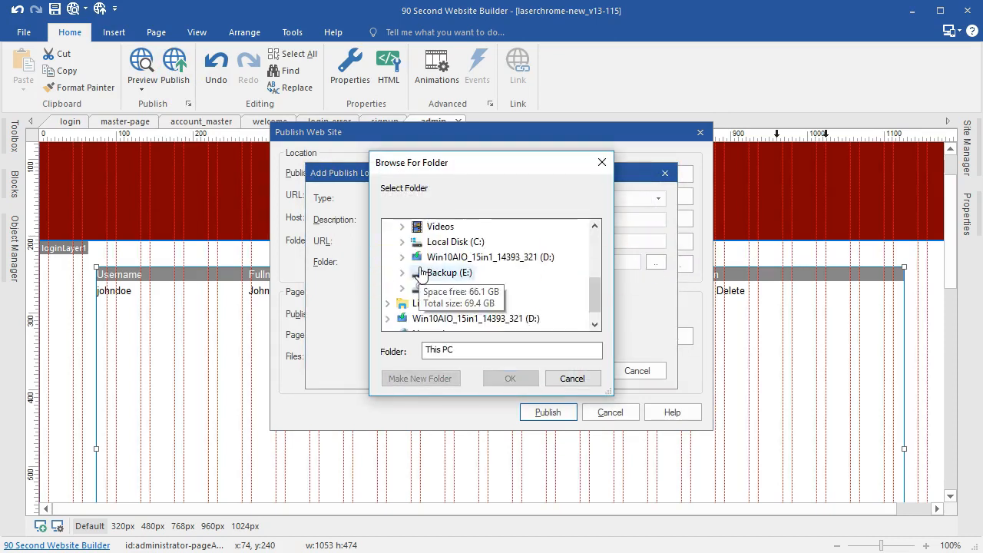
{"action": "scroll", "coordinate": [421, 275], "scroll_direction": "up", "scroll_amount": 1}
{"action": "scroll", "coordinate": [421, 275], "scroll_direction": "up", "scroll_amount": 3}
{"action": "scroll", "coordinate": [419, 284], "scroll_direction": "down", "scroll_amount": 2}
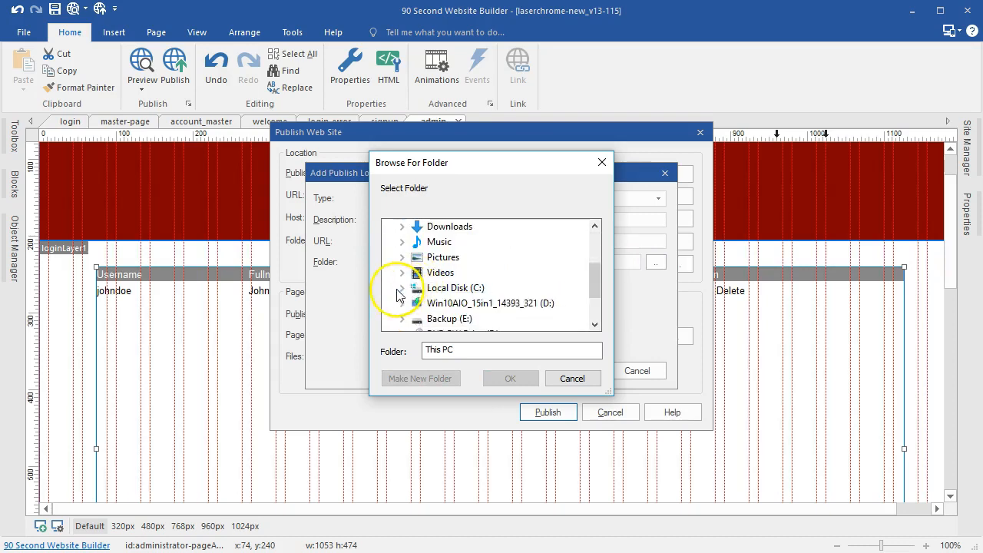
{"action": "left_click", "coordinate": [399, 292]}
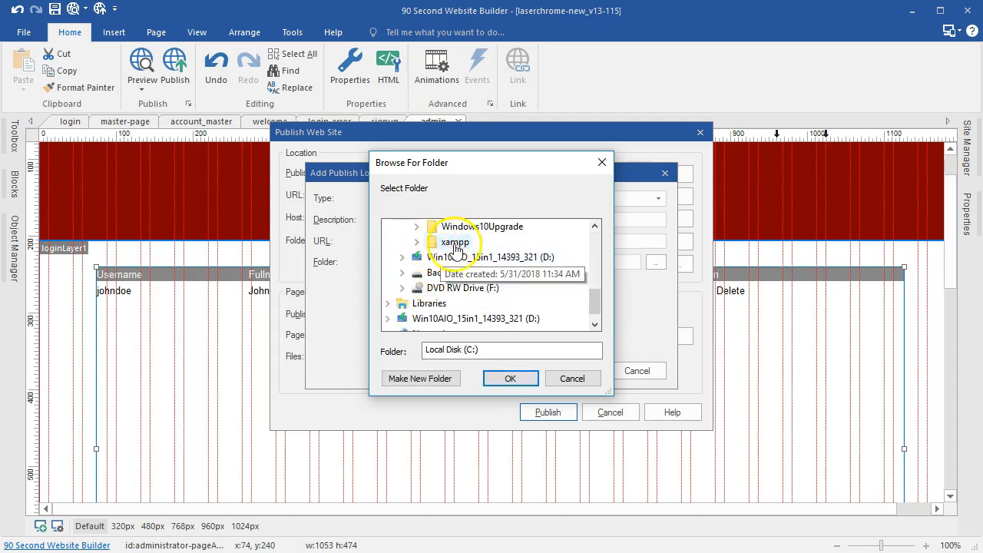
Step: Make a login folder inside C:\xampp\htdocs and save it as the publish destination
{"action": "left_click", "coordinate": [417, 244]}
{"action": "scroll", "coordinate": [445, 284], "scroll_direction": "down", "scroll_amount": 3}
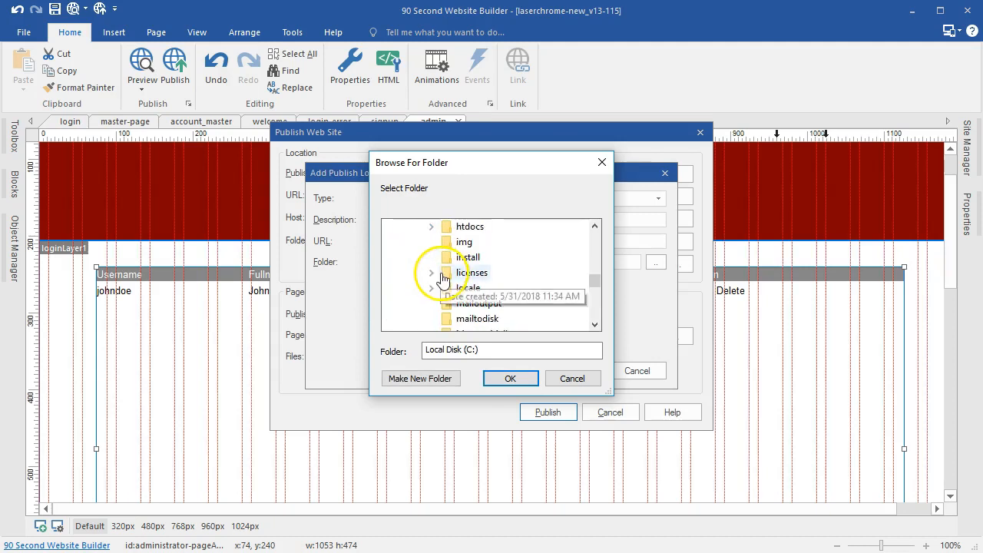
{"action": "scroll", "coordinate": [471, 296], "scroll_direction": "up", "scroll_amount": 2}
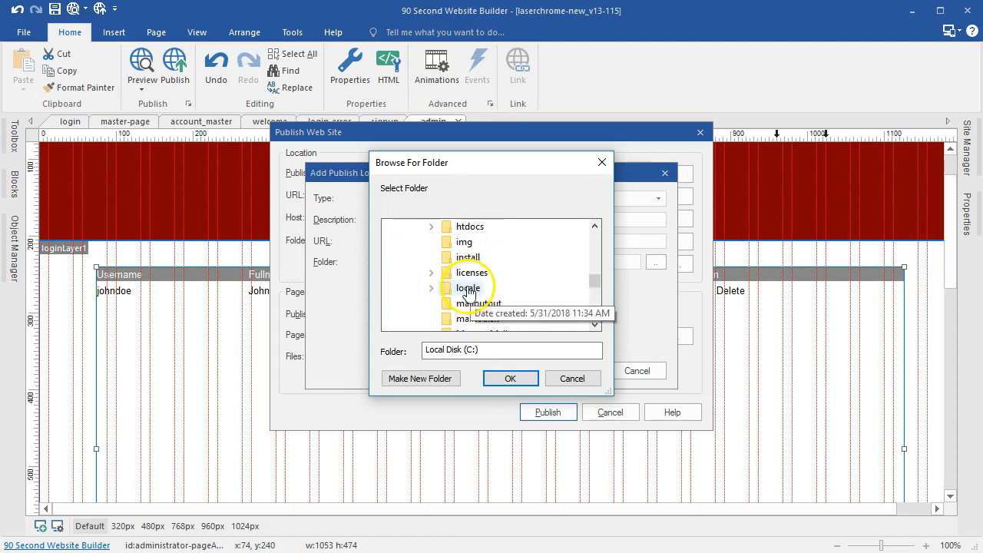
{"action": "scroll", "coordinate": [464, 299], "scroll_direction": "down", "scroll_amount": 2}
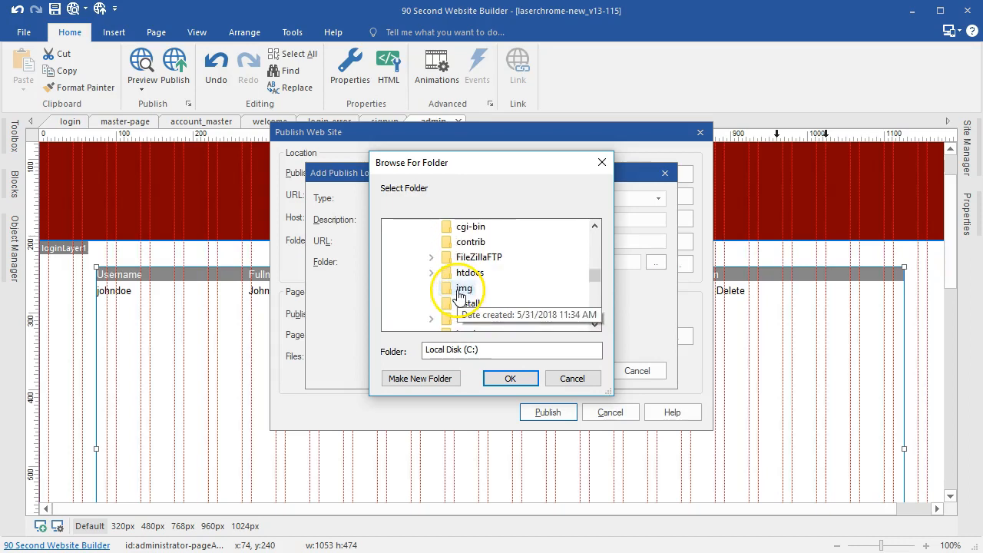
{"action": "scroll", "coordinate": [460, 296], "scroll_direction": "up", "scroll_amount": 2}
{"action": "scroll", "coordinate": [458, 283], "scroll_direction": "down", "scroll_amount": 1}
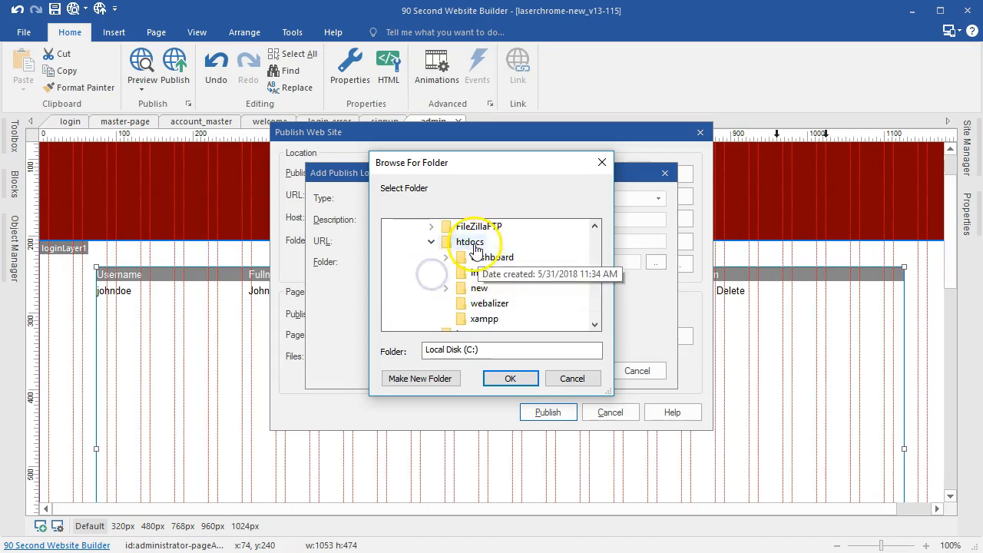
{"action": "left_click", "coordinate": [470, 243]}
{"action": "left_click", "coordinate": [421, 378]}
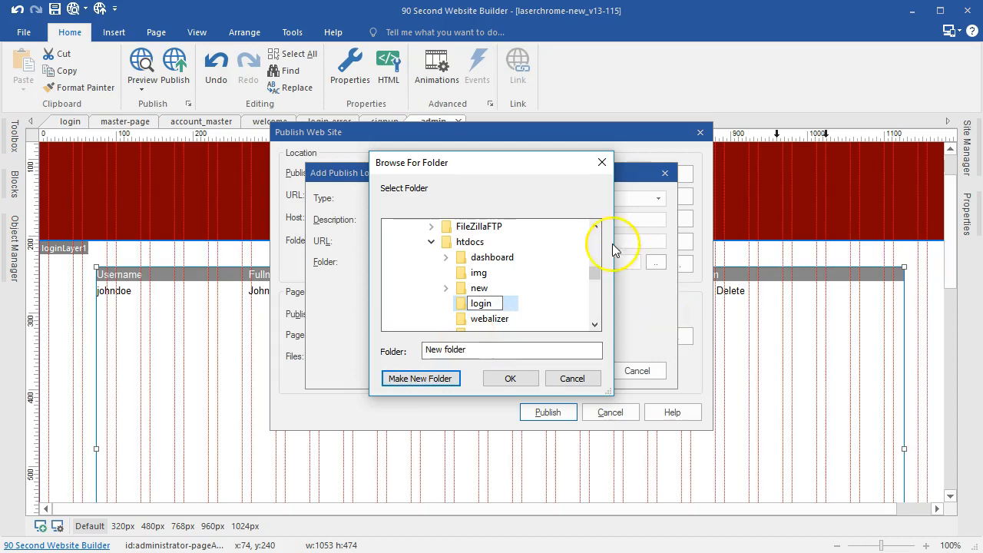
{"action": "left_click", "coordinate": [572, 323]}
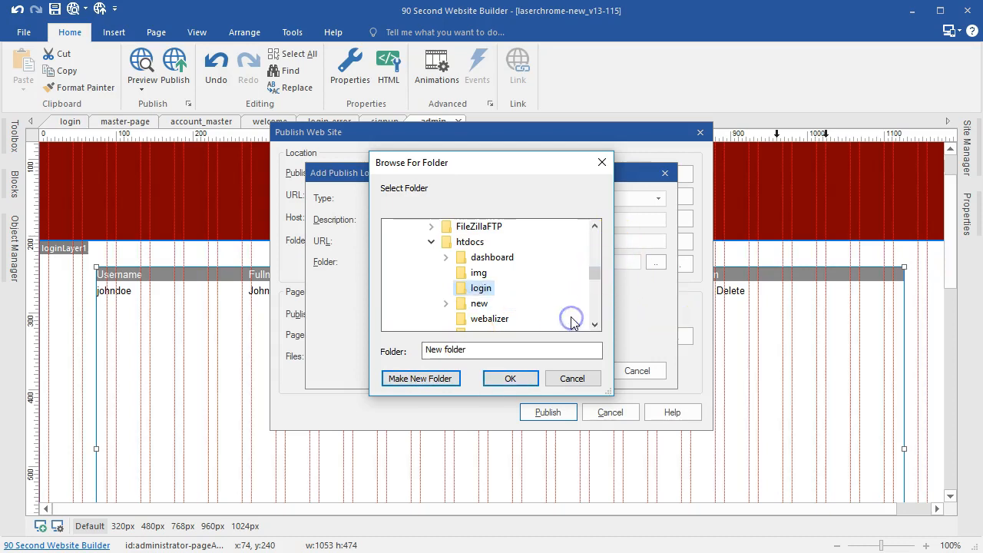
{"action": "left_click", "coordinate": [513, 379]}
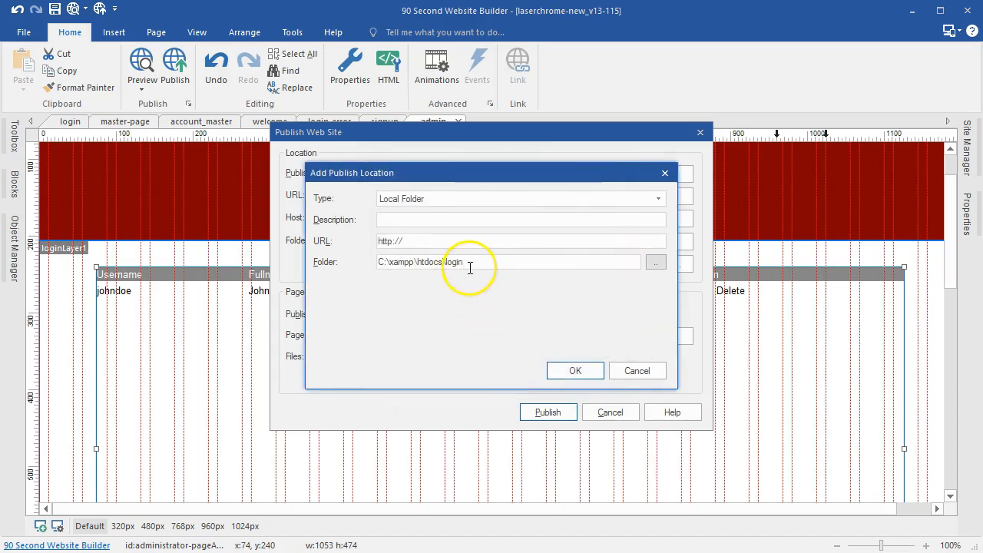
{"action": "left_click", "coordinate": [574, 370]}
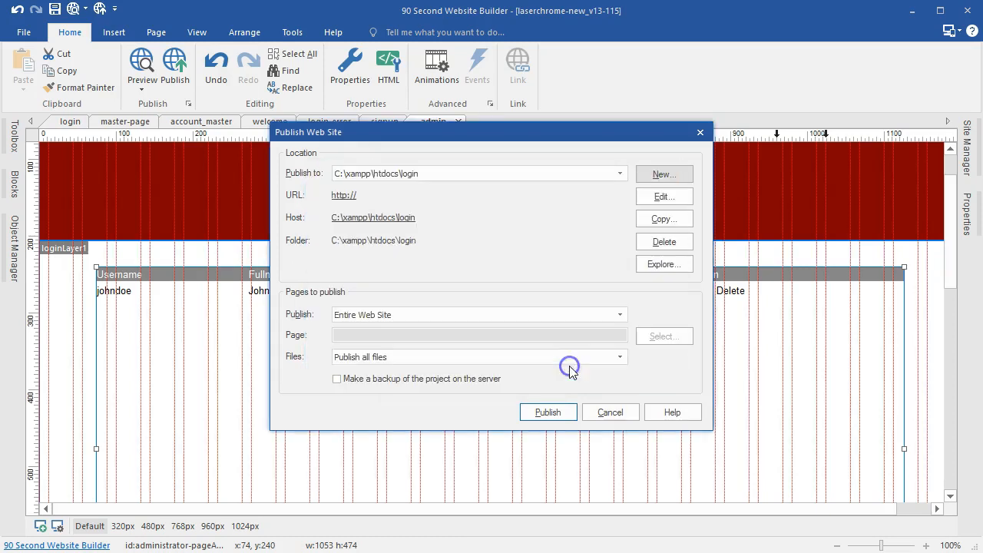
Step: Publish the entire website to the htdocs/login folder and open a blank new Firefox tab
{"action": "left_click", "coordinate": [548, 413]}
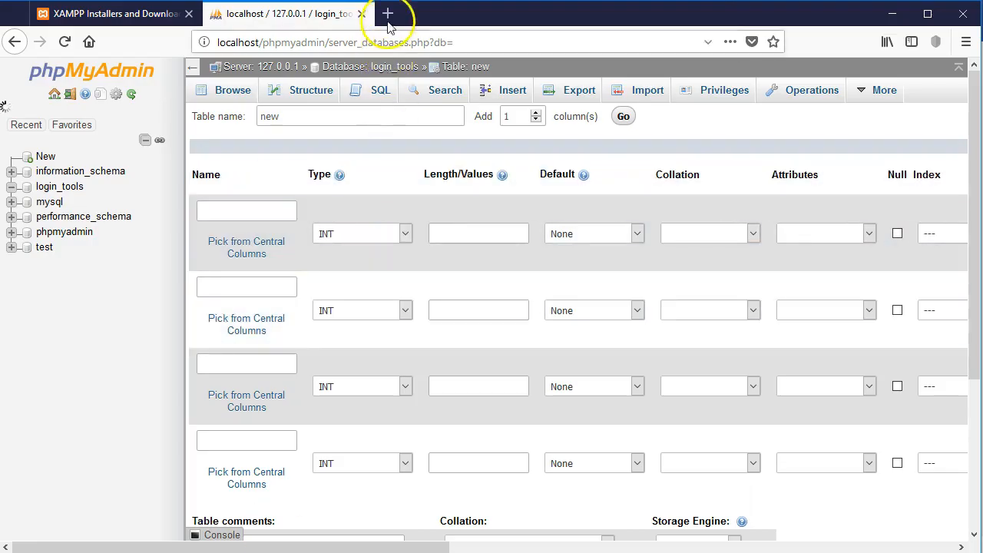
{"action": "left_click", "coordinate": [388, 14]}
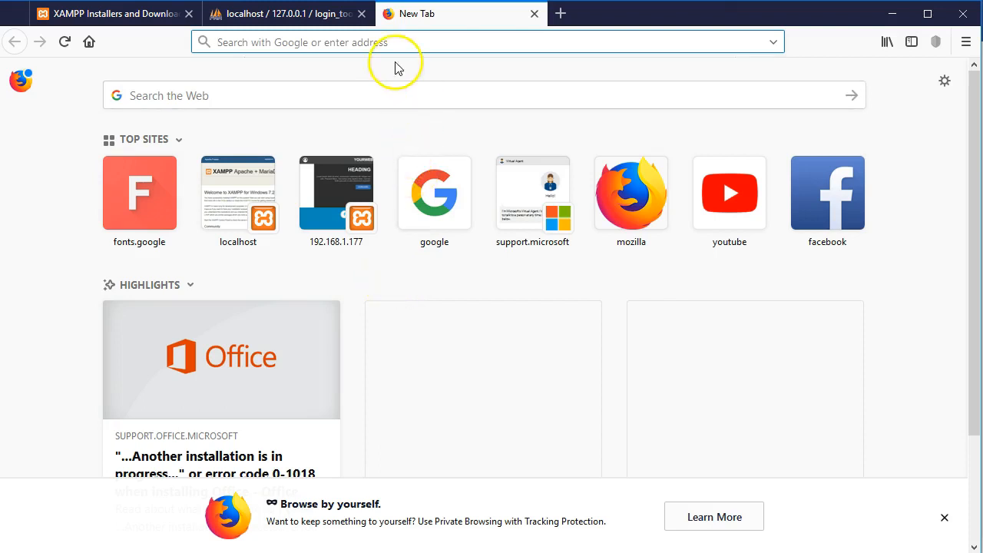
Step: Dismiss the finished publishing report and show the site's page tree in Site Manager
{"action": "left_click", "coordinate": [247, 552]}
{"action": "left_click", "coordinate": [651, 405]}
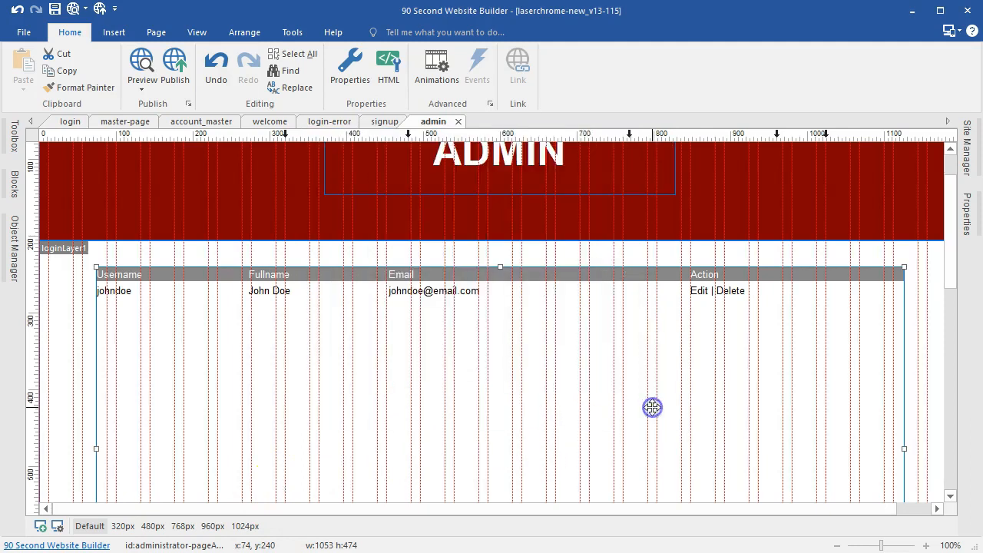
{"action": "left_click", "coordinate": [966, 150]}
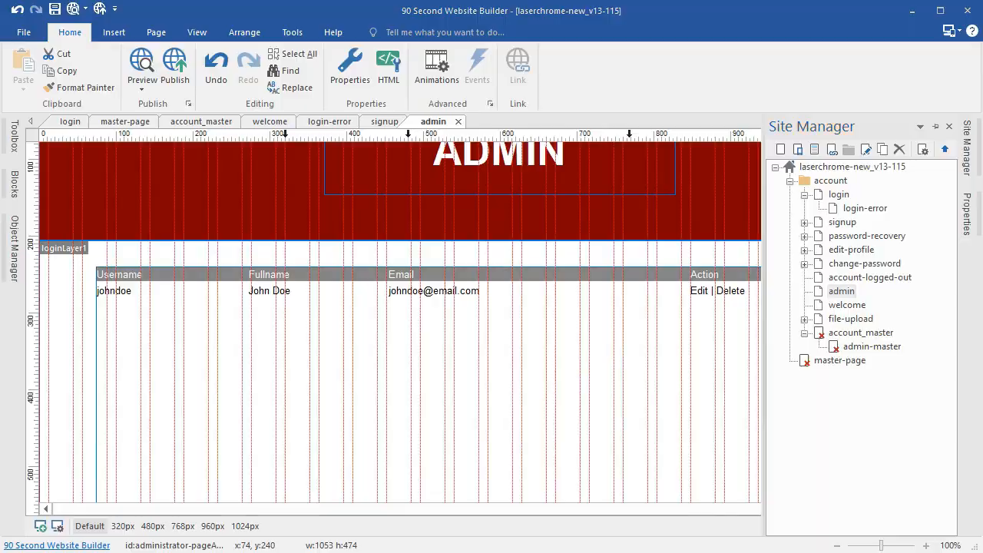
{"action": "key", "text": "alt+Tab"}
Step: Load the published Account Login page at localhost/login/account/login.php
{"action": "left_click", "coordinate": [351, 43]}
{"action": "type", "text": "localhost/"}
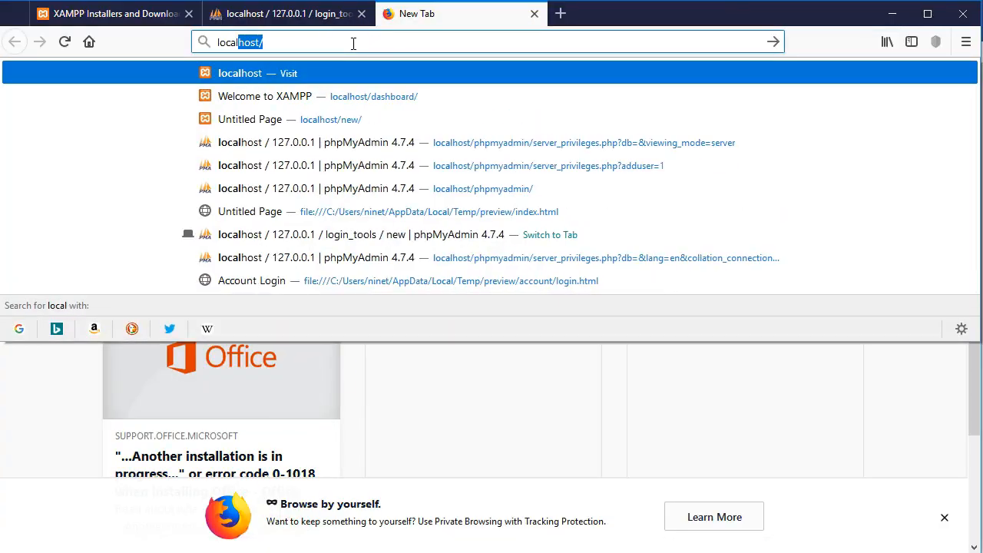
{"action": "key", "text": "Right"}
{"action": "type", "text": "lo"}
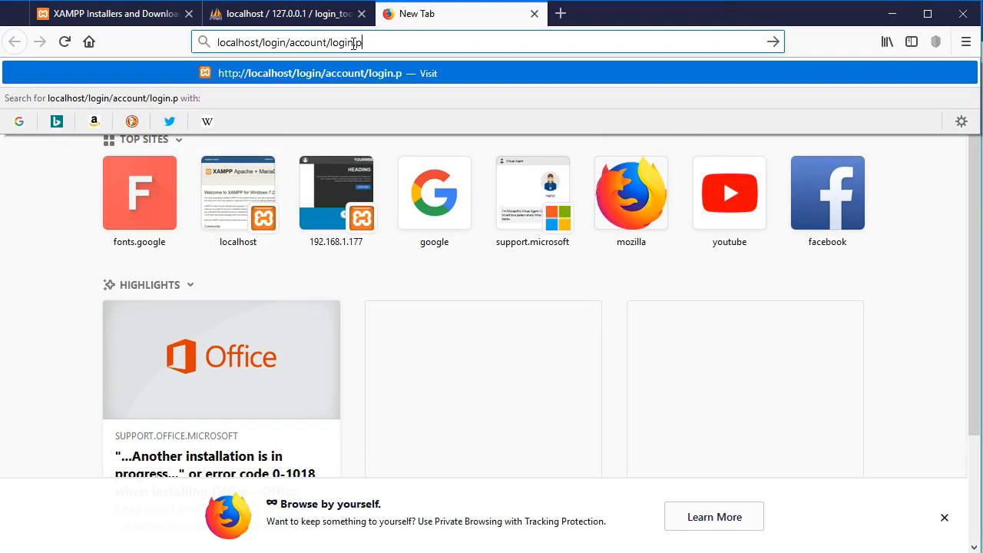
{"action": "triple_click", "coordinate": [376, 33]}
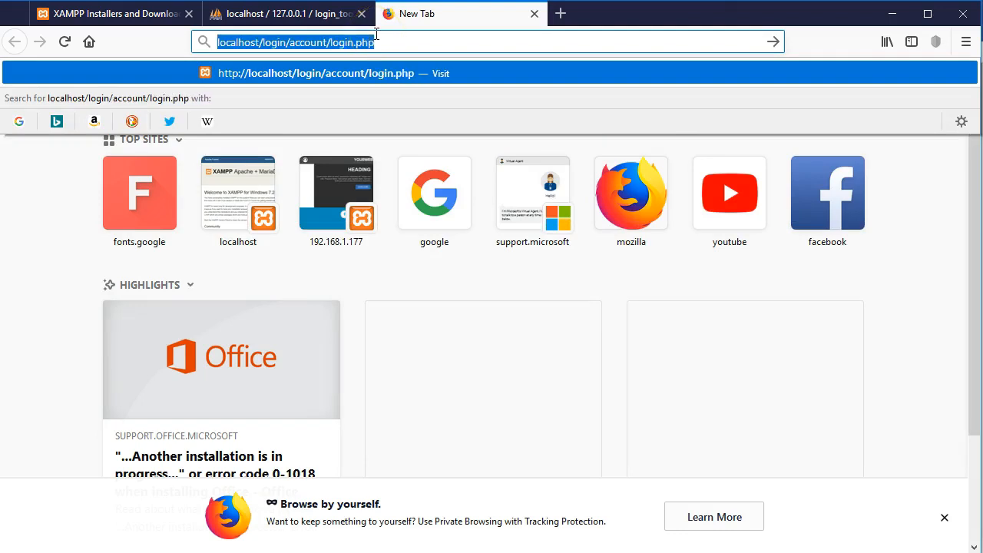
{"action": "left_click", "coordinate": [419, 35]}
{"action": "key", "text": "Return"}
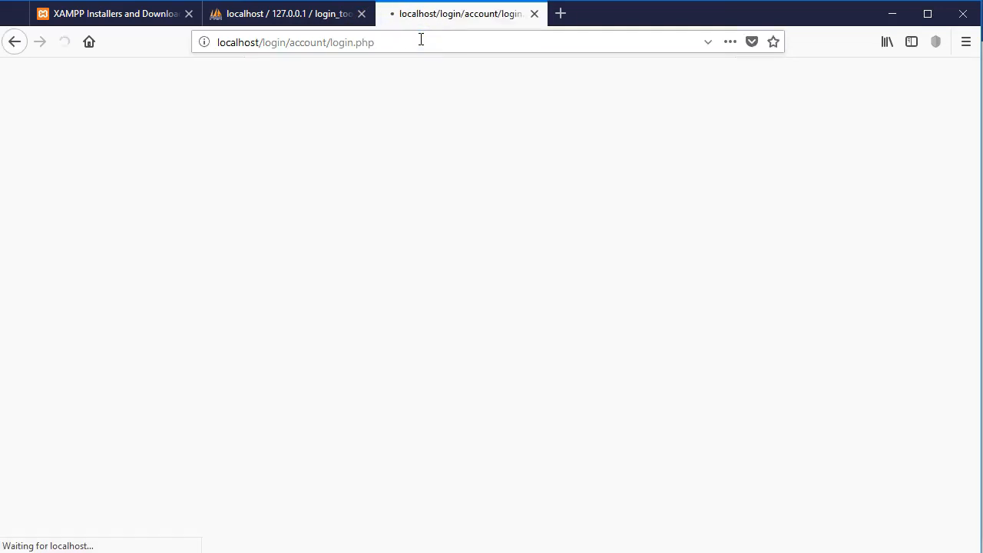
Step: Continue as a new customer to reach the Account Signup page
{"action": "scroll", "coordinate": [441, 261], "scroll_direction": "down", "scroll_amount": 3}
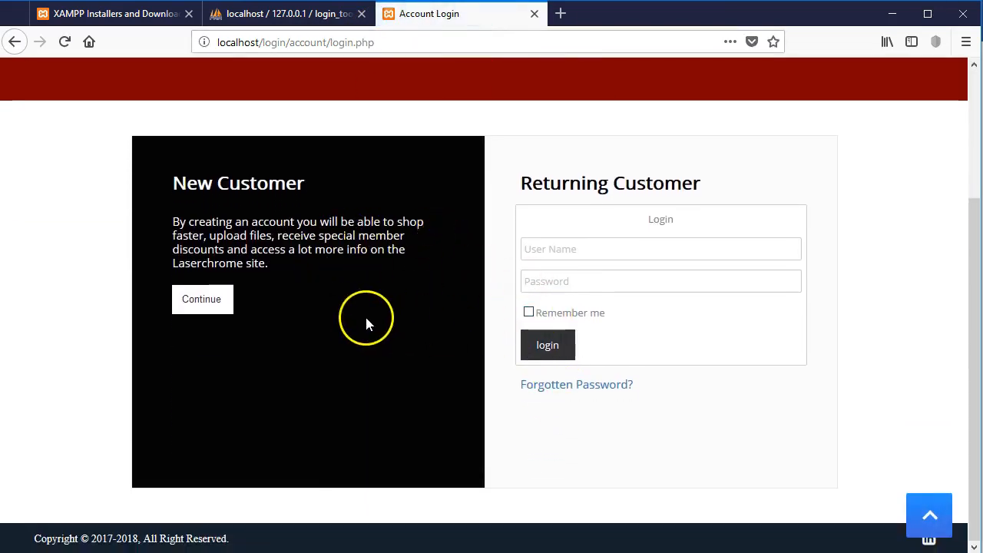
{"action": "scroll", "coordinate": [337, 312], "scroll_direction": "up", "scroll_amount": 3}
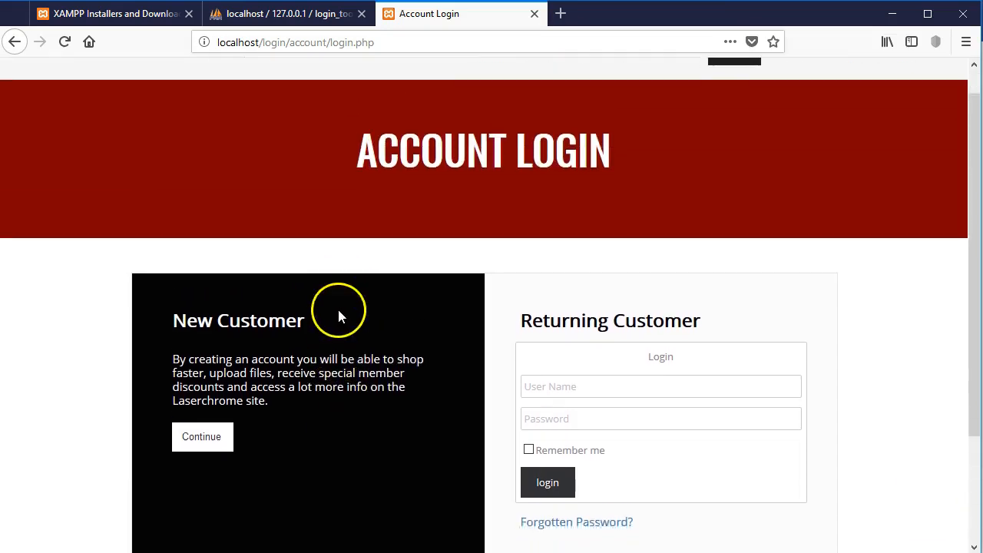
{"action": "scroll", "coordinate": [339, 311], "scroll_direction": "down", "scroll_amount": 3}
{"action": "left_click", "coordinate": [221, 305]}
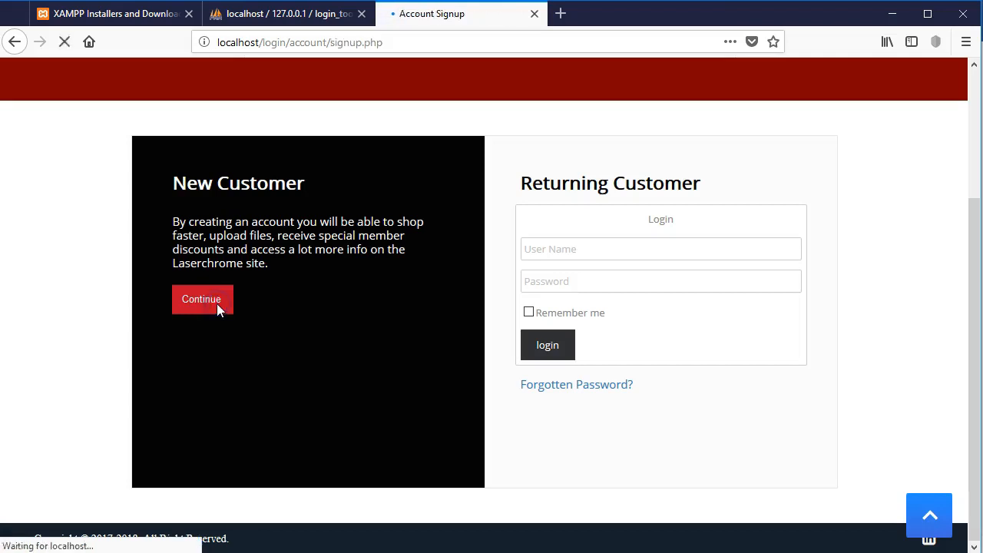
{"action": "scroll", "coordinate": [339, 297], "scroll_direction": "down", "scroll_amount": 8}
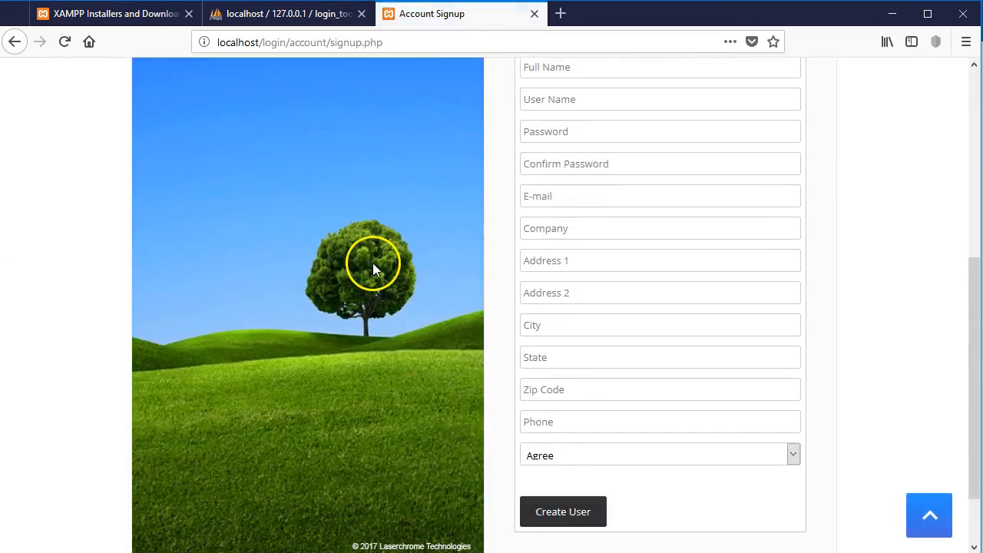
{"action": "scroll", "coordinate": [374, 262], "scroll_direction": "up", "scroll_amount": 8}
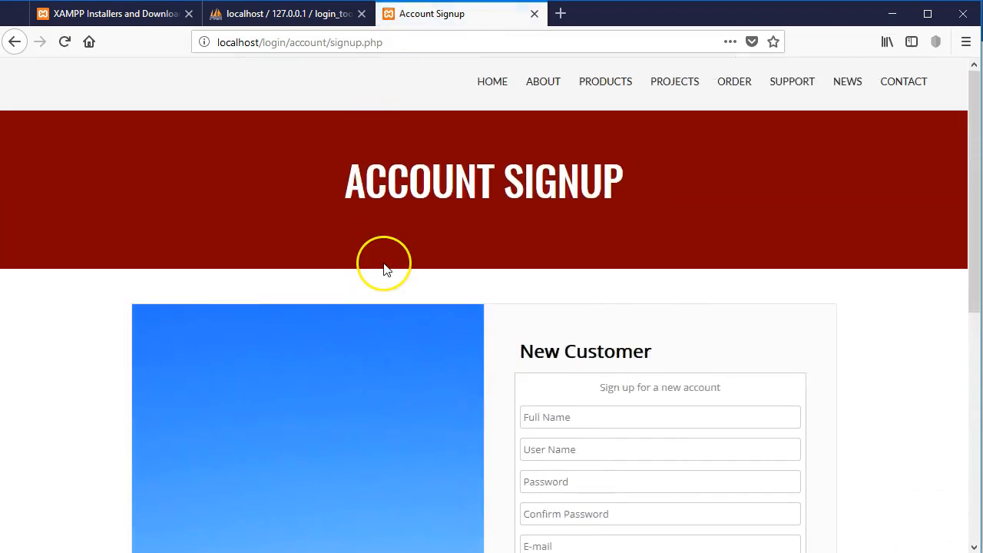